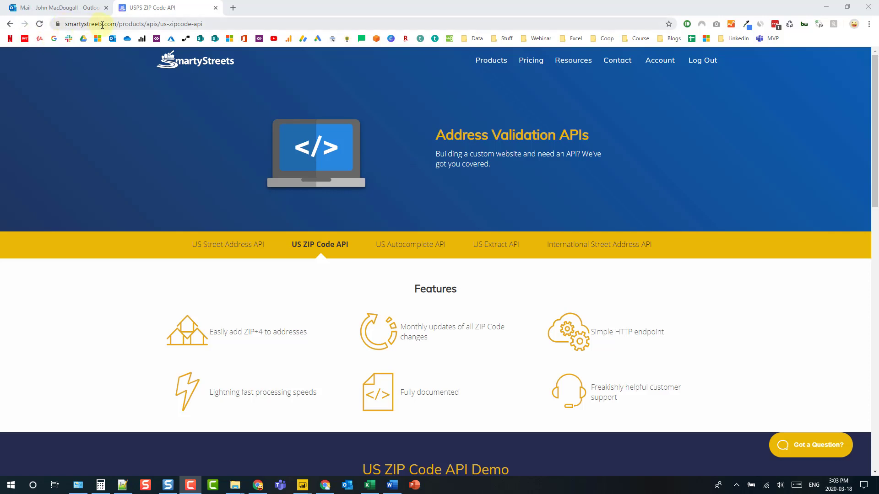
- Scroll down the SmartyStreets US ZIP Code API page to its demo form
mouse_move(488, 64)
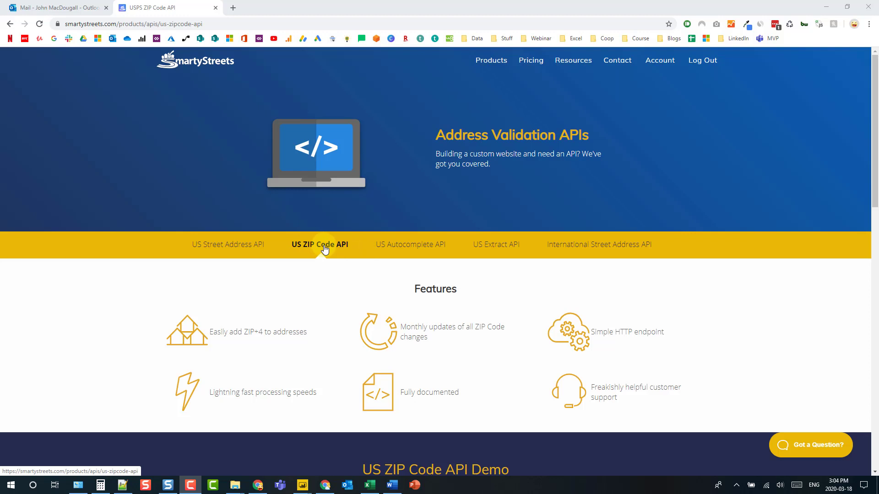
scroll(324, 249, down, 8)
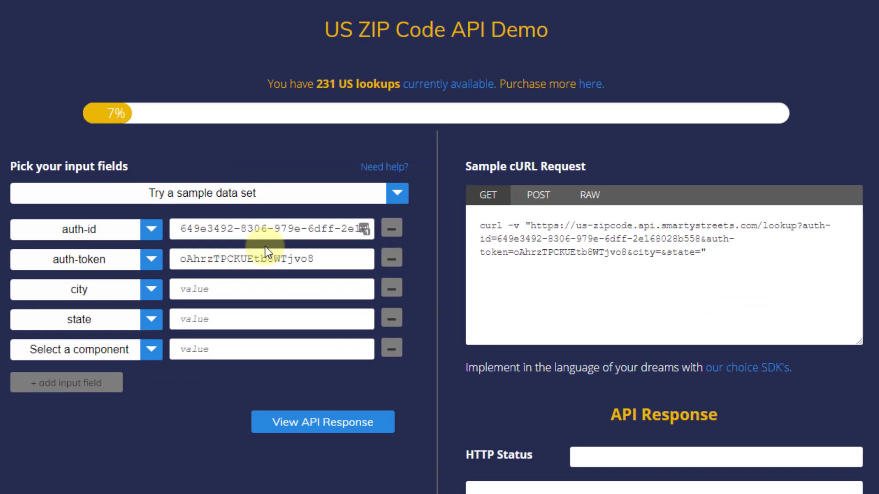
- Load the Anchorage Alaska sample data set and check the 200 OK response
click(233, 198)
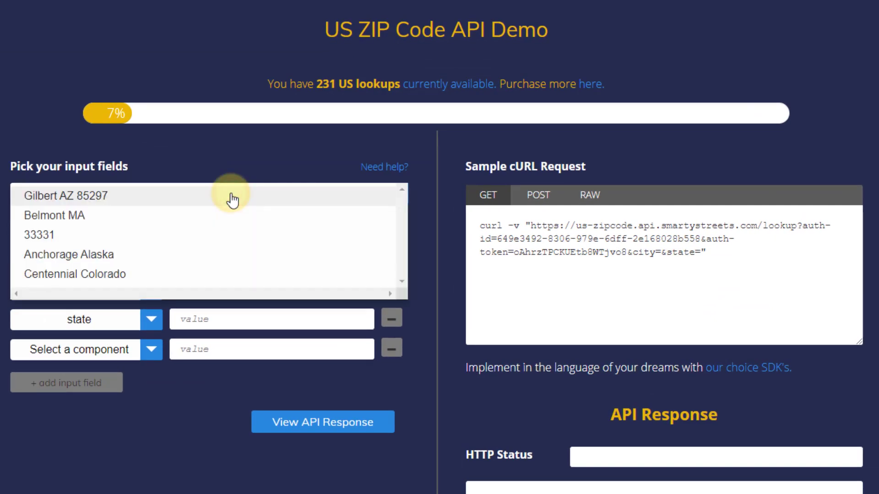
click(145, 264)
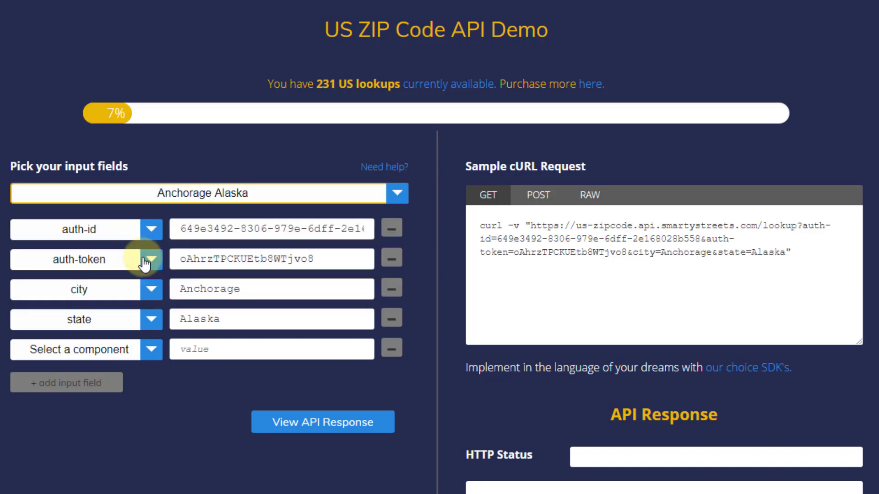
scroll(145, 264, down, 10)
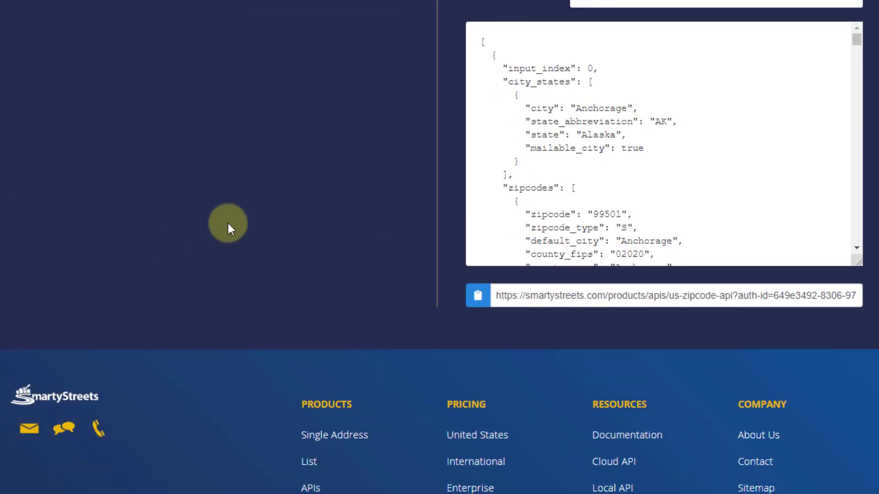
scroll(228, 221, up, 3)
scroll(228, 222, up, 5)
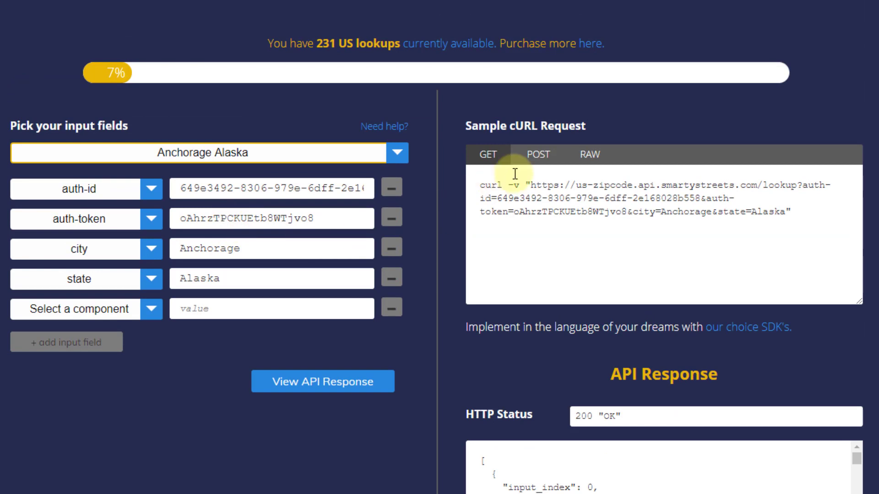
- Show the POST cURL request and highlight its URL and city/state JSON body
click(539, 156)
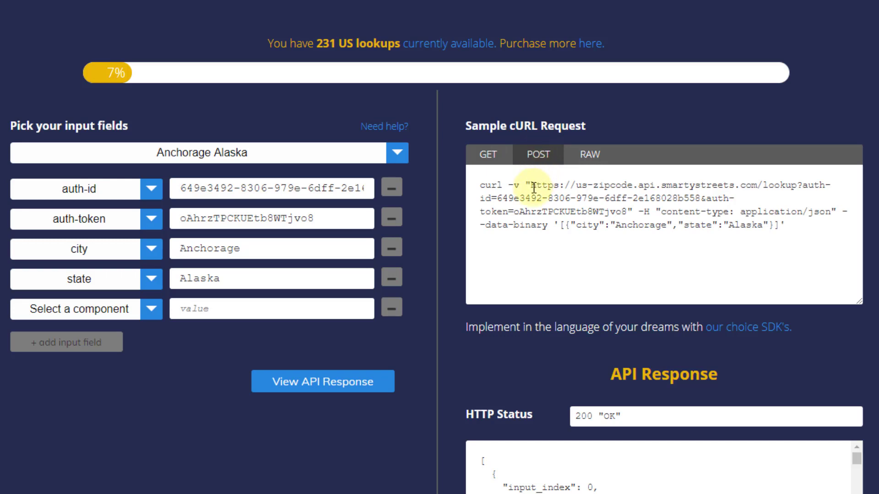
drag(532, 186, 836, 212)
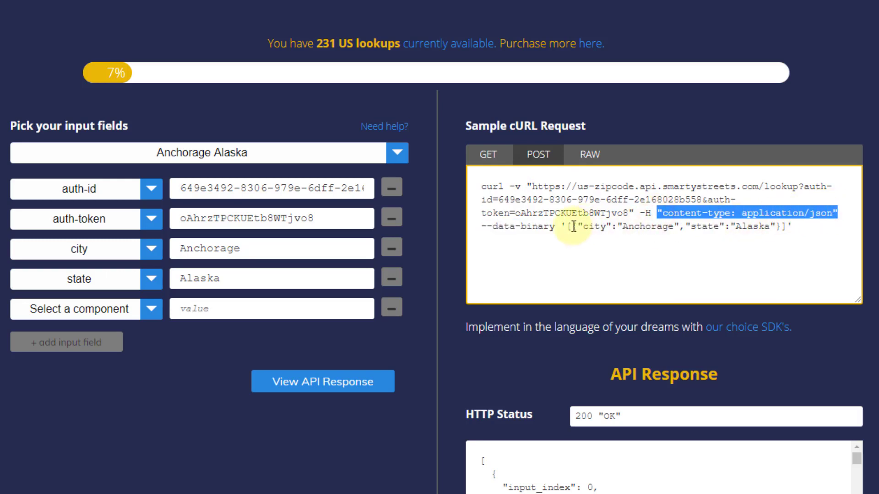
drag(566, 227, 791, 229)
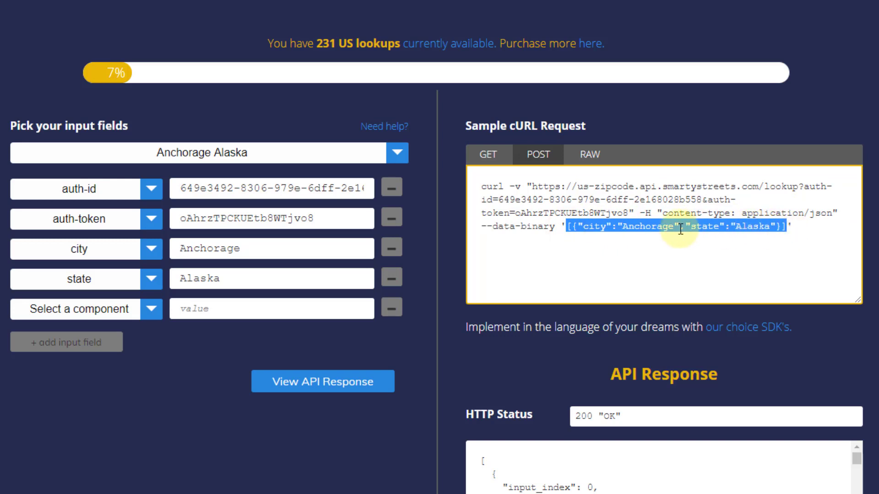
click(649, 227)
click(757, 225)
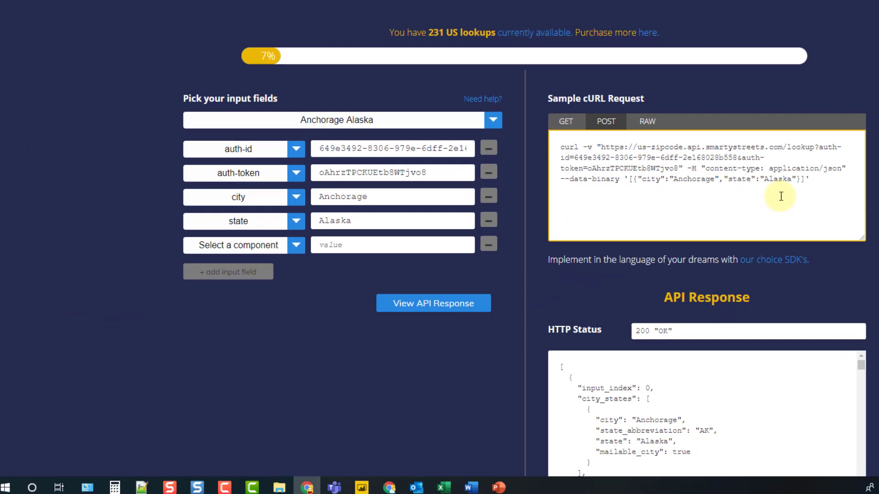
- Start a From Web import at cell D4 using the SmartyStreets lookup URL copied from the cURL sample
click(447, 483)
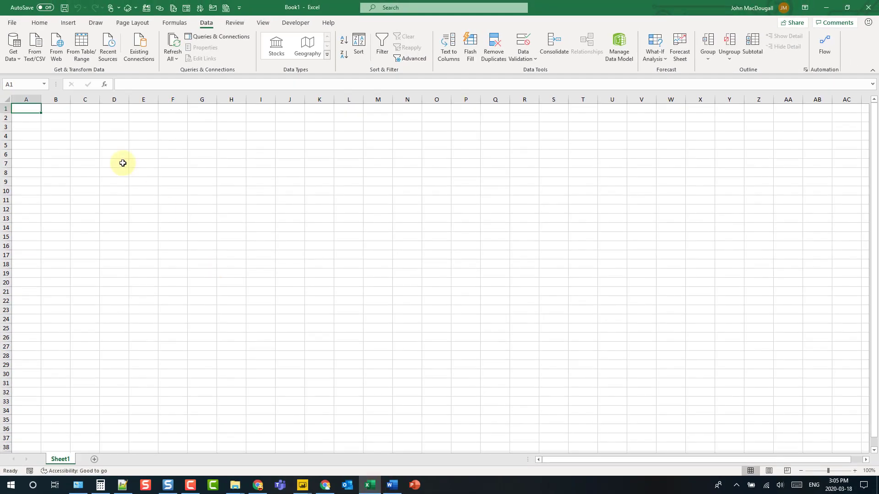
click(111, 136)
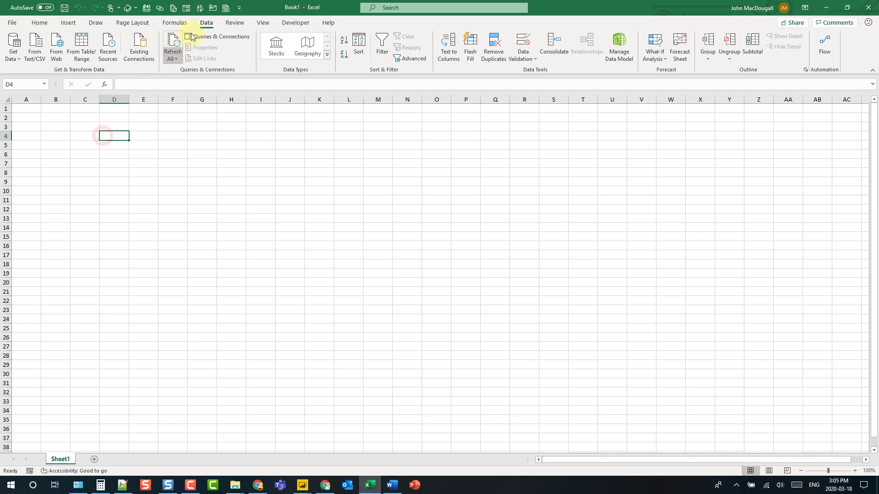
click(206, 22)
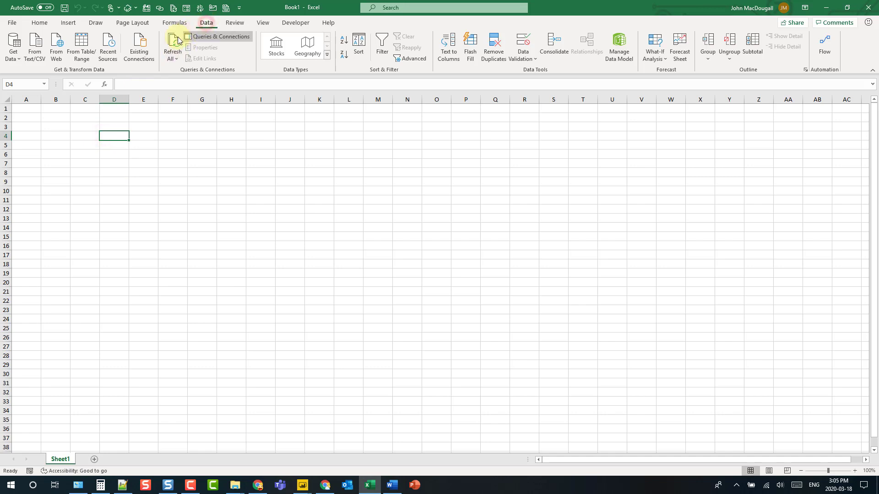
click(57, 54)
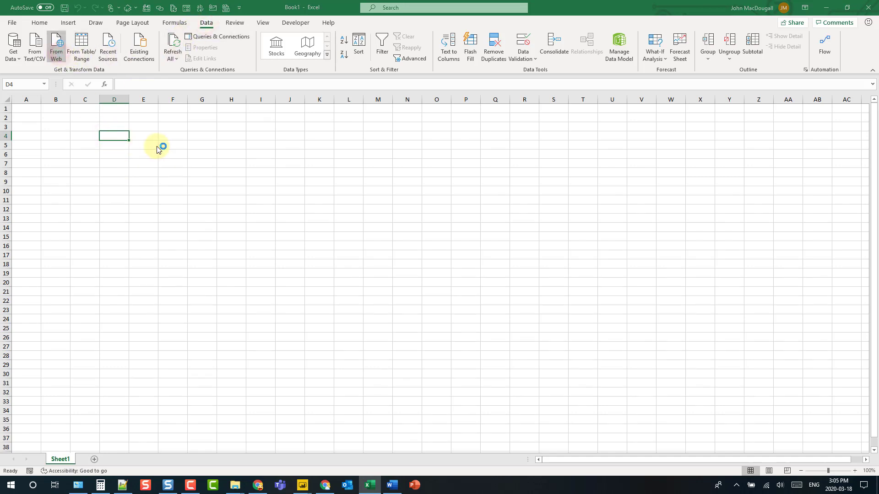
key(alt+Tab)
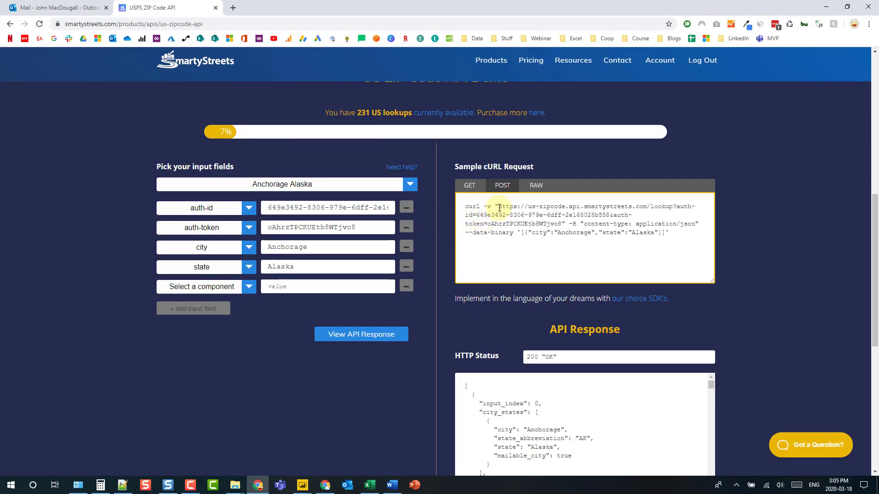
drag(499, 207, 563, 223)
key(alt+Tab)
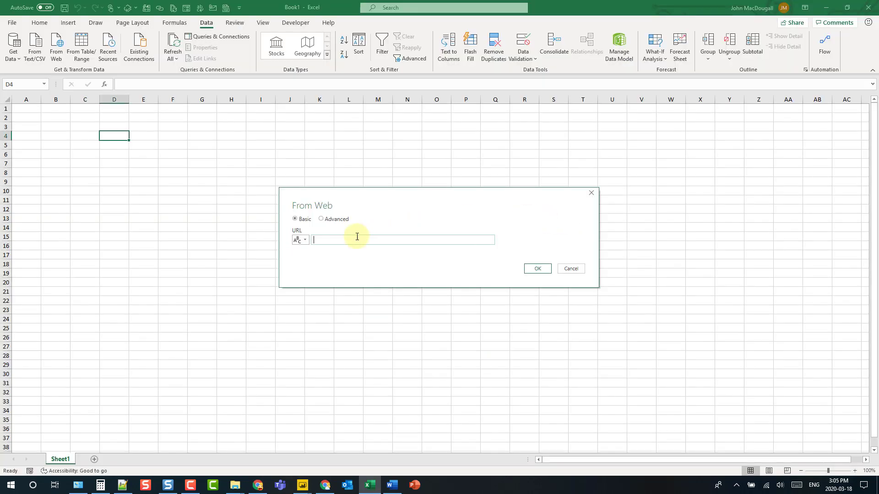
key(ctrl+v)
- In Advanced options, add a Content-Type header with value application/json
click(322, 220)
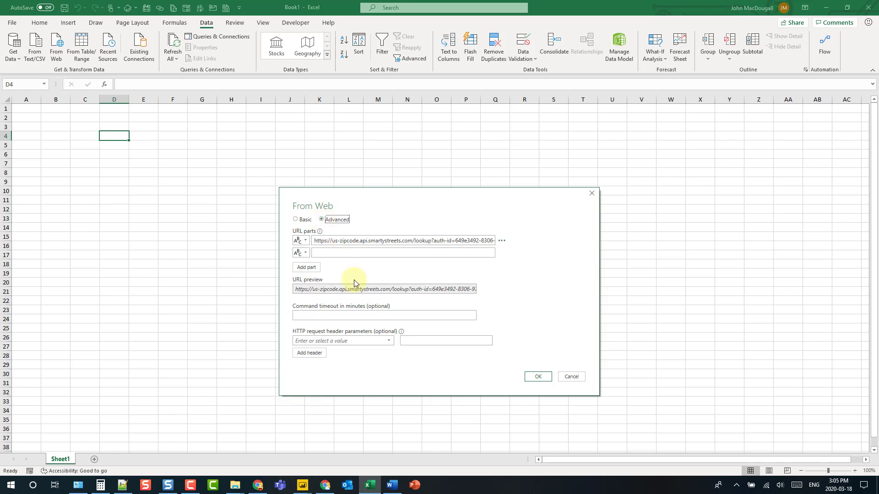
click(389, 342)
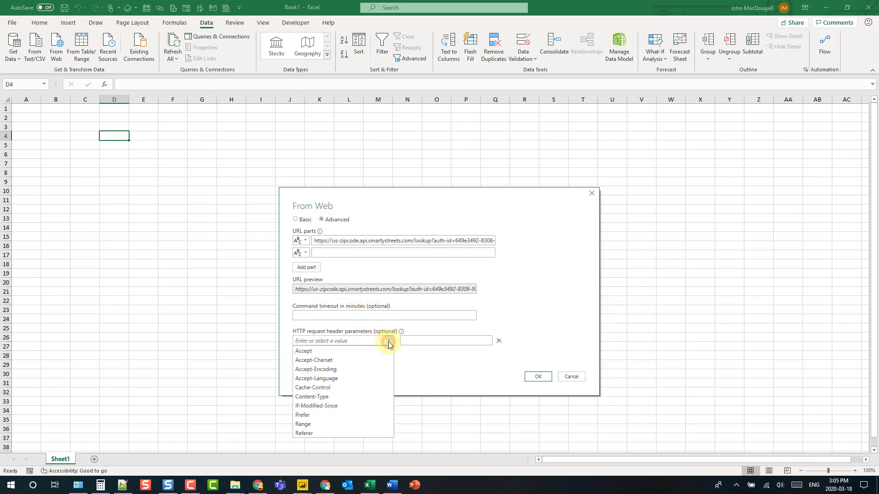
click(357, 398)
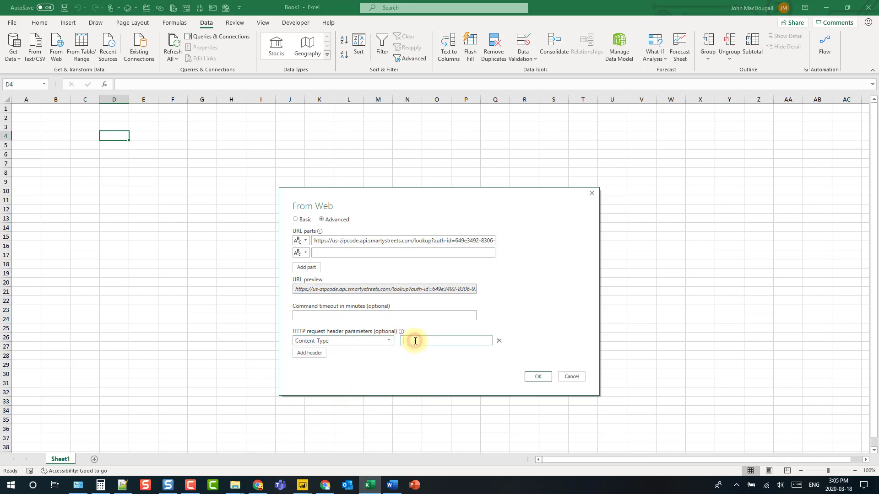
key(alt+Tab)
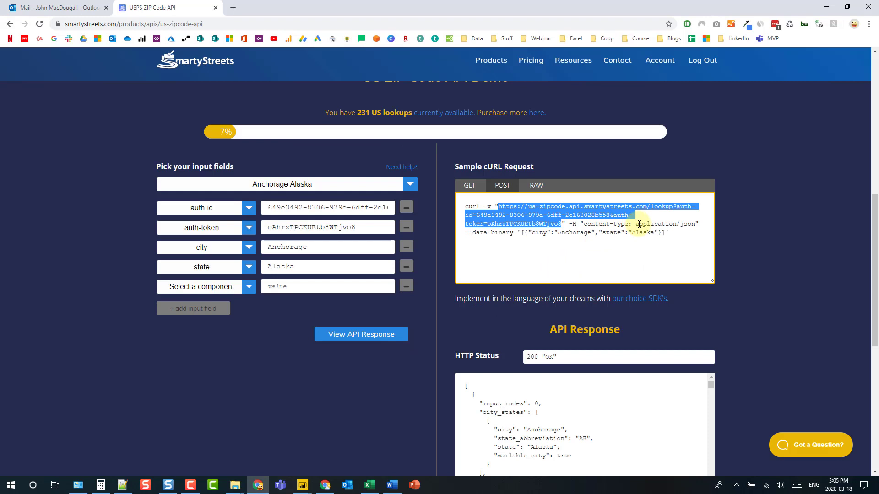
drag(636, 224, 695, 223)
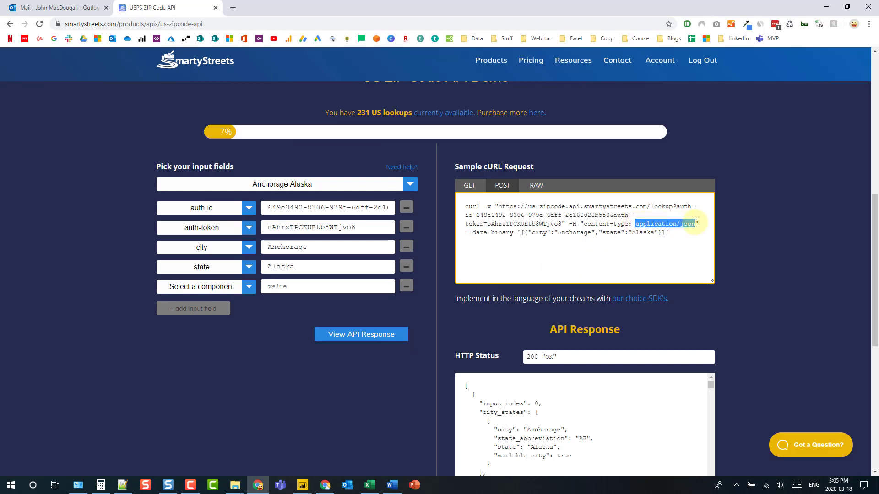
key(ctrl+c)
key(alt+Tab)
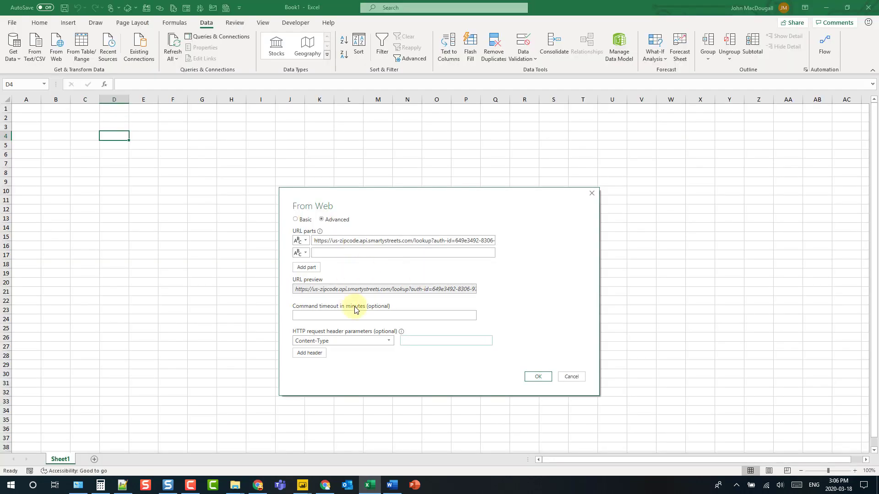
click(413, 341)
key(ctrl+v)
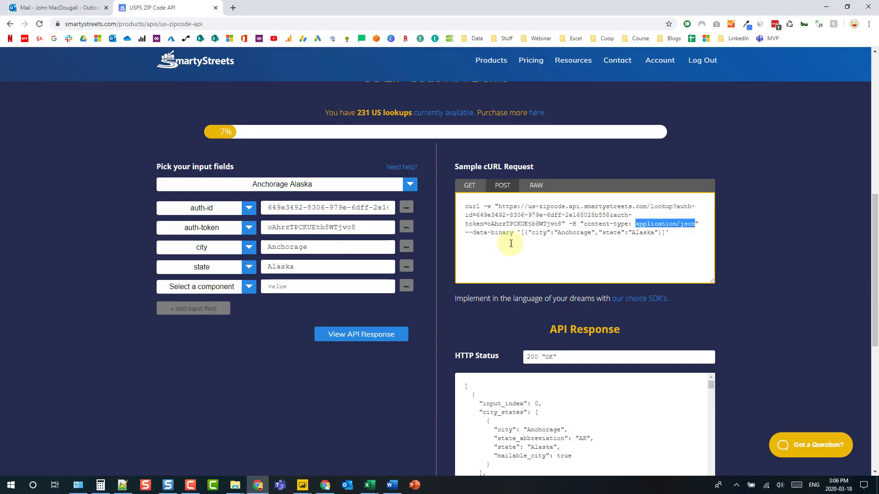
- Select the [{"city":"Anchorage","state":"Alaska"}] body in the POST cURL request
drag(521, 233, 666, 232)
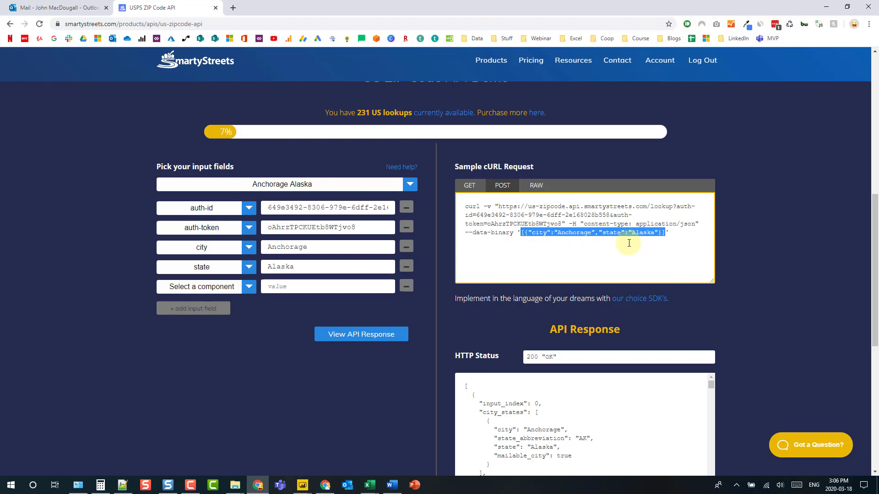
key(alt+Tab)
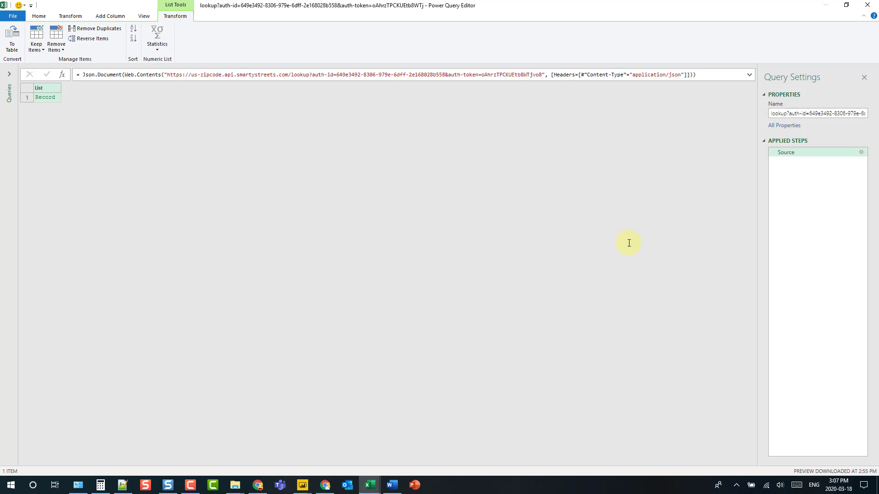
click(39, 16)
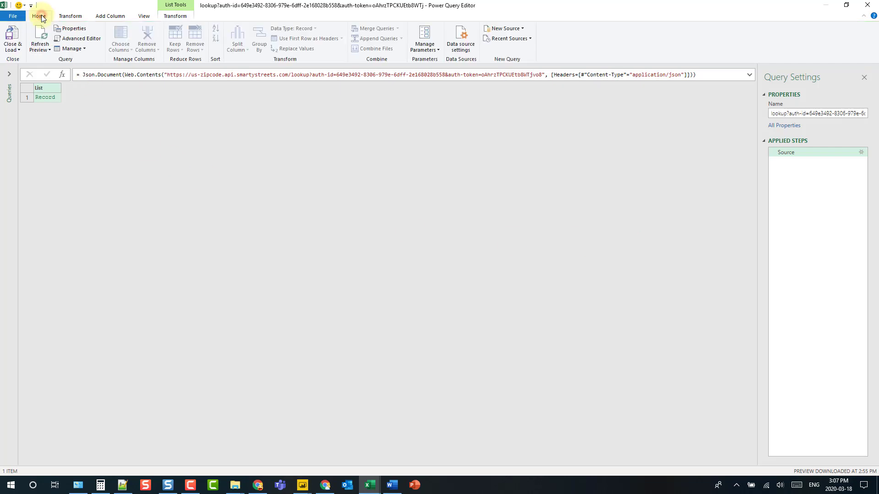
click(71, 38)
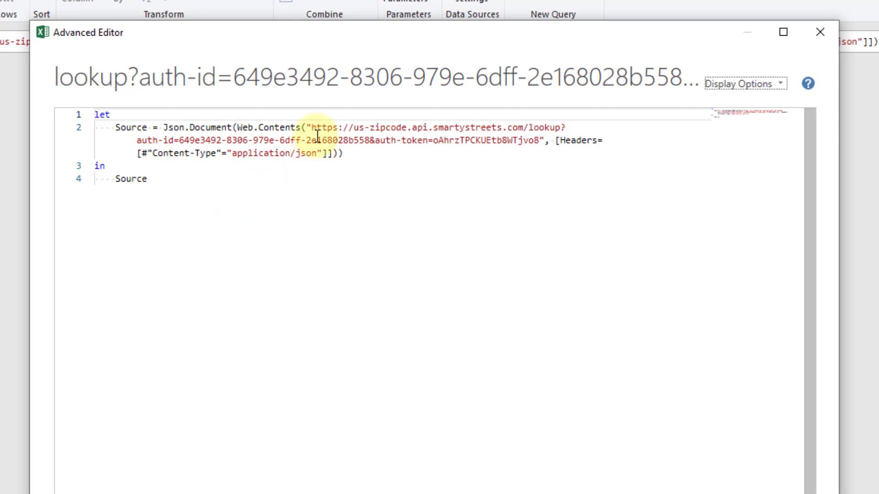
drag(311, 128, 540, 141)
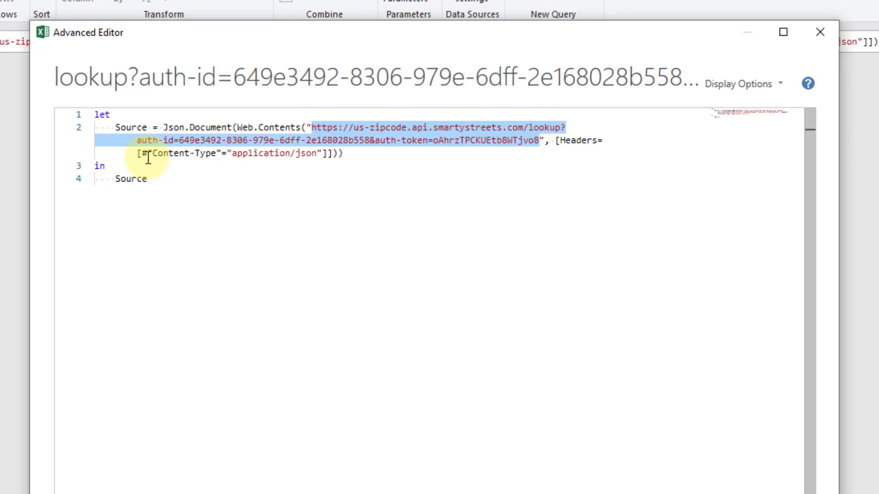
drag(230, 153, 322, 153)
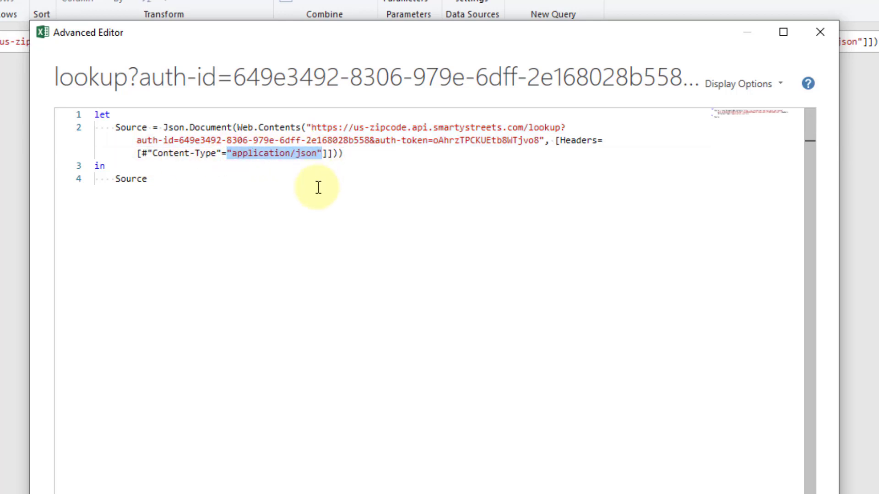
drag(556, 140, 600, 141)
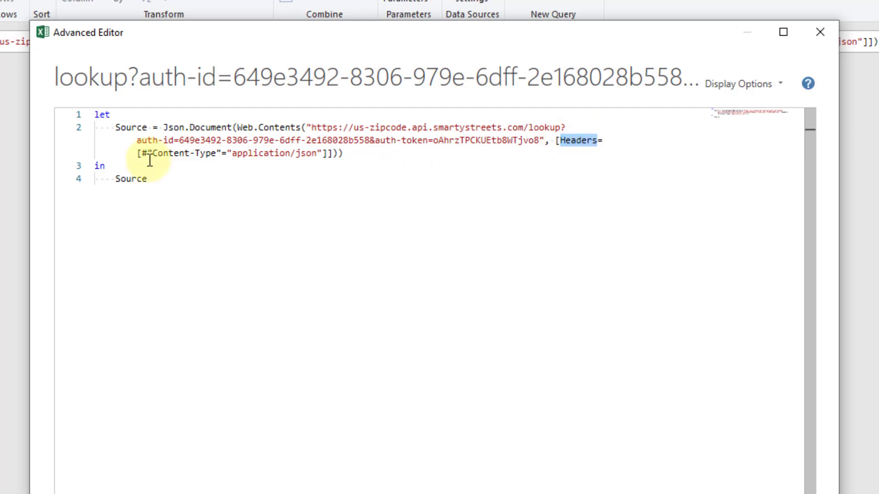
drag(137, 153, 326, 157)
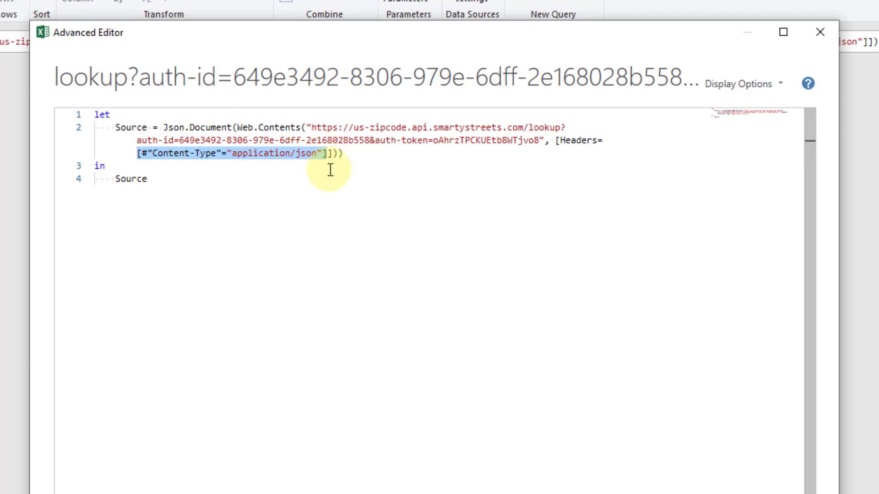
- Add ', Content=' after the Headers record and start a // comment line above let
click(326, 156)
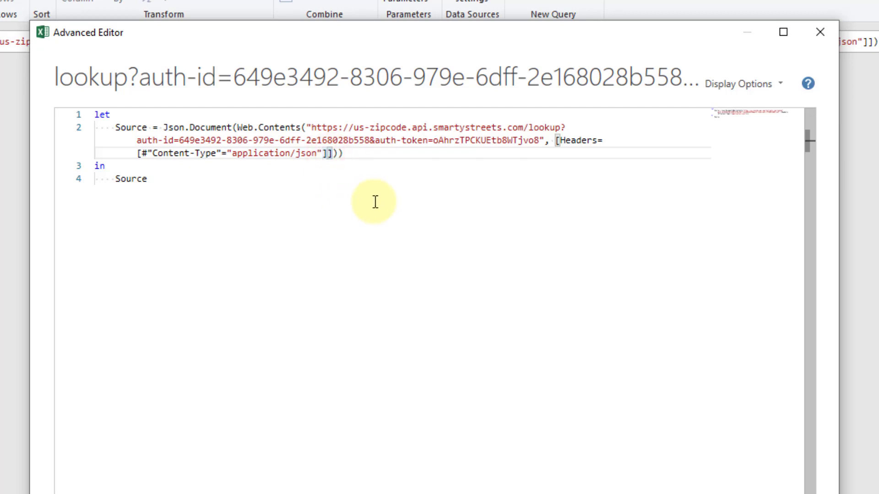
text(, Content)
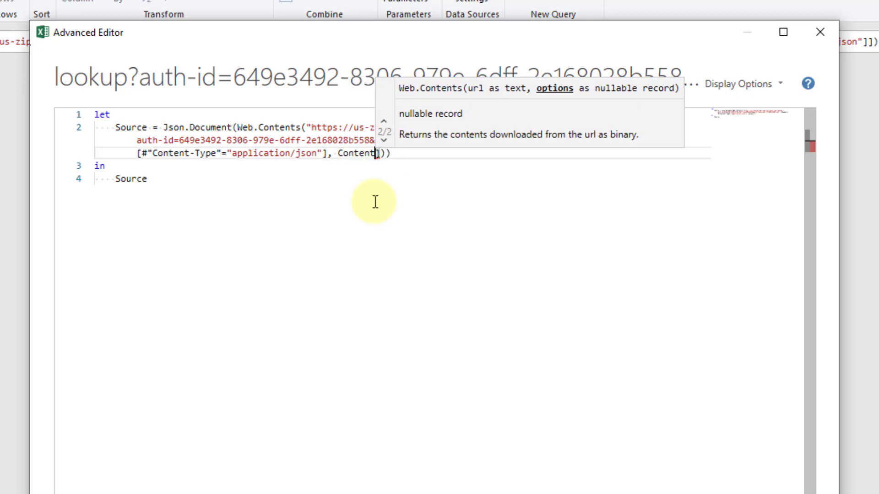
text(=)
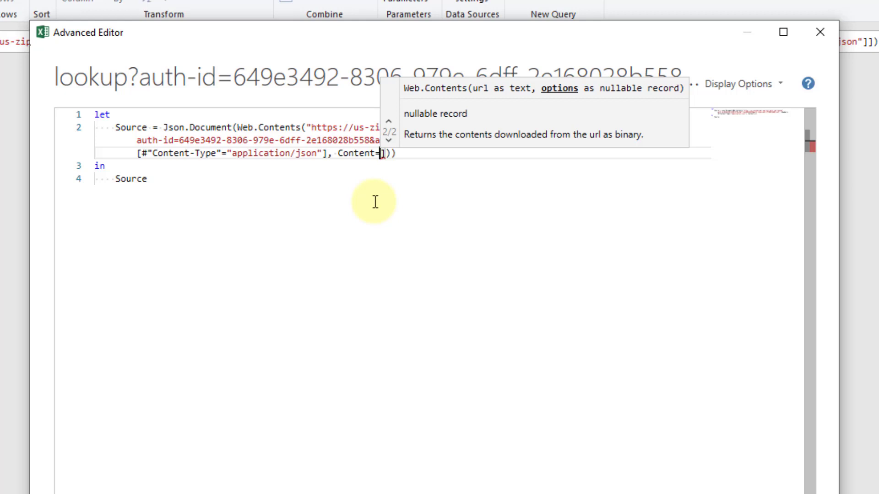
click(95, 115)
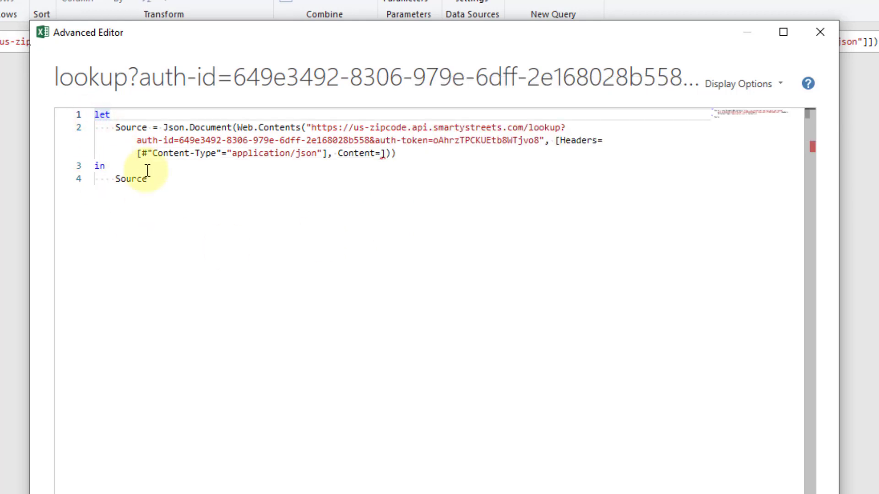
key(Return)
key(Return)
key(Up)
key(Up)
text(//)
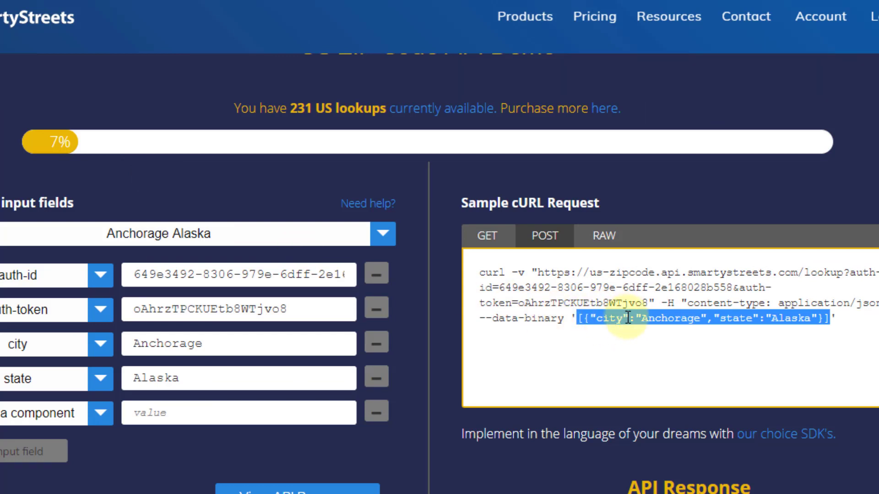
- Paste the Anchorage/Alaska sample JSON into the comment and return to Content=
key(ctrl+c)
key(alt+Tab)
key(ctrl+v)
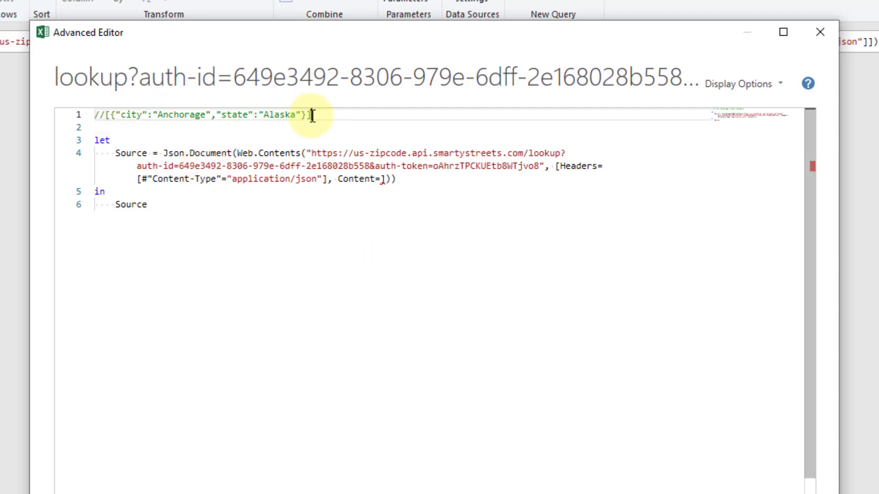
drag(339, 179, 375, 178)
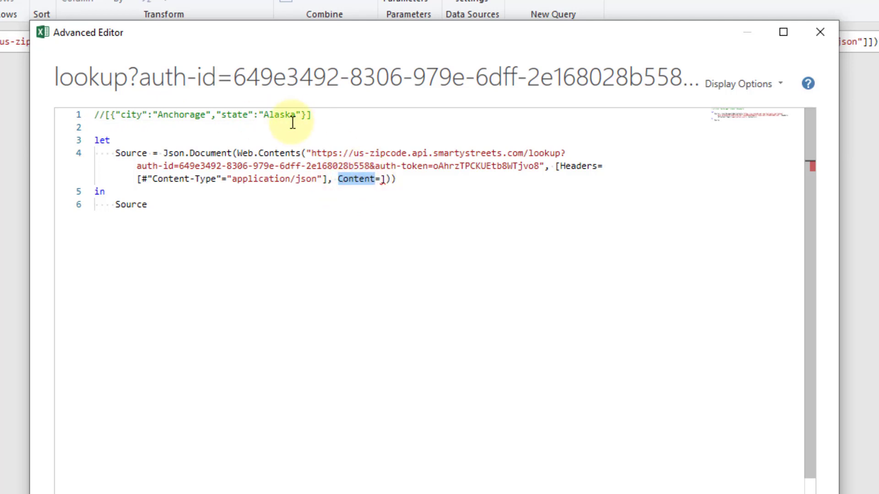
drag(310, 115, 105, 116)
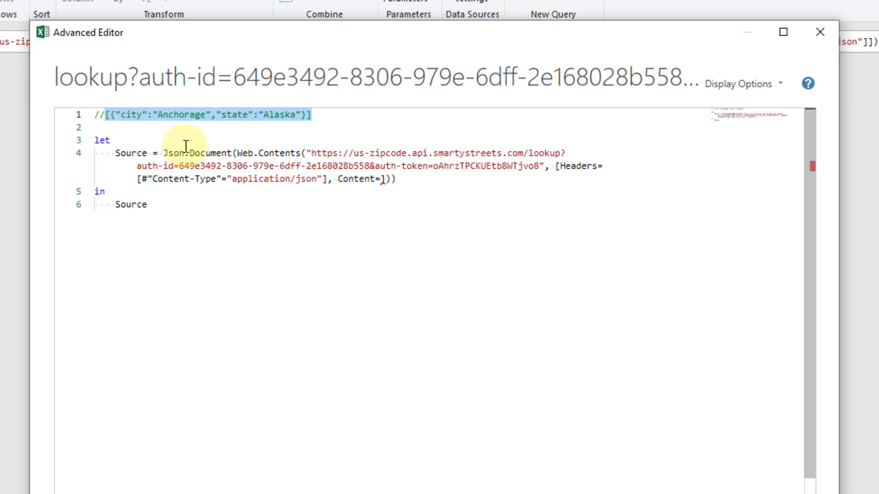
click(208, 123)
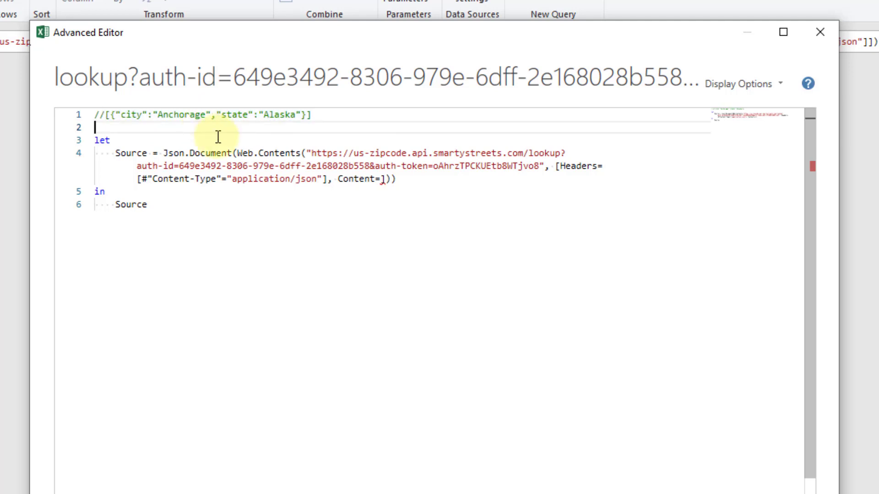
click(384, 181)
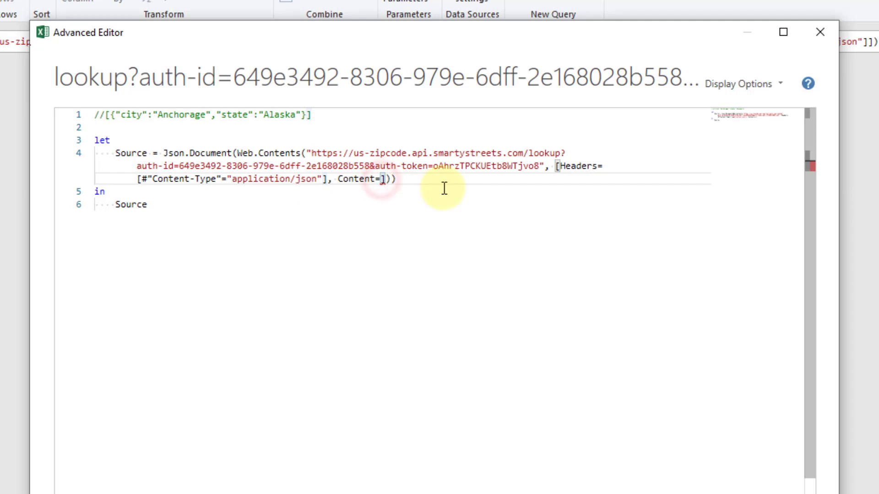
- Move Content= onto its own line and begin the record [city=""]
key(Return)
key(Return)
key(Return)
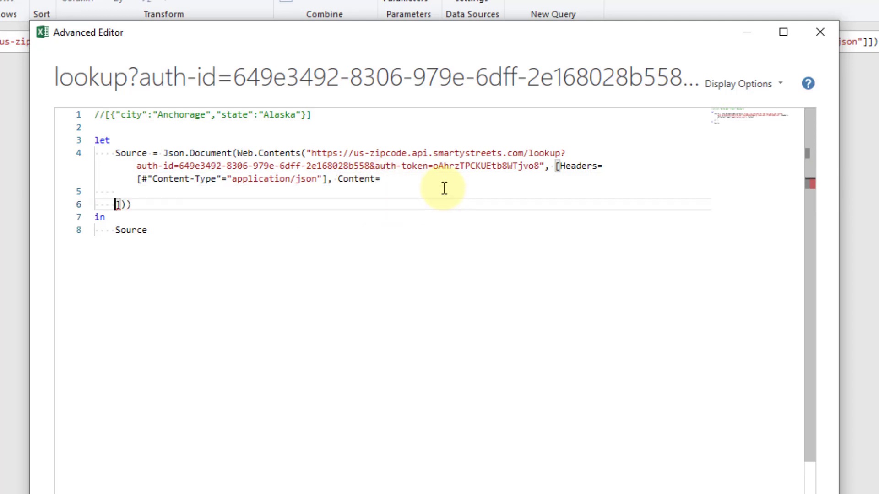
click(339, 179)
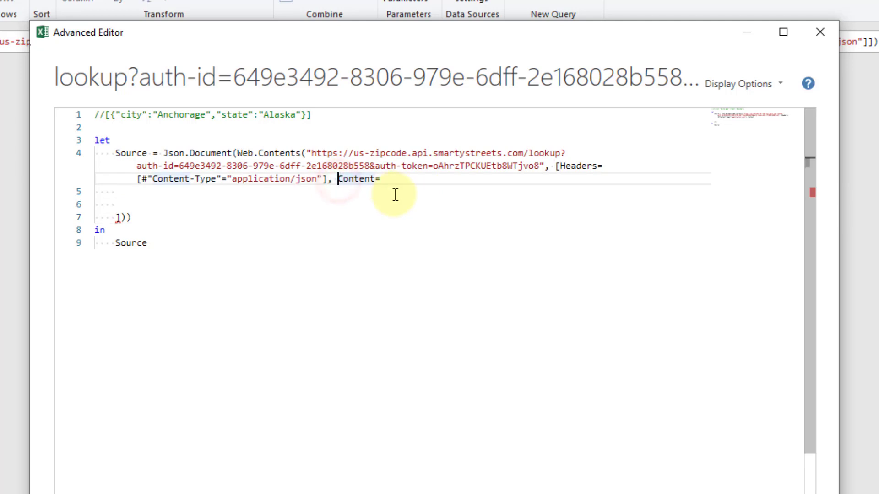
key(Return)
key(Return)
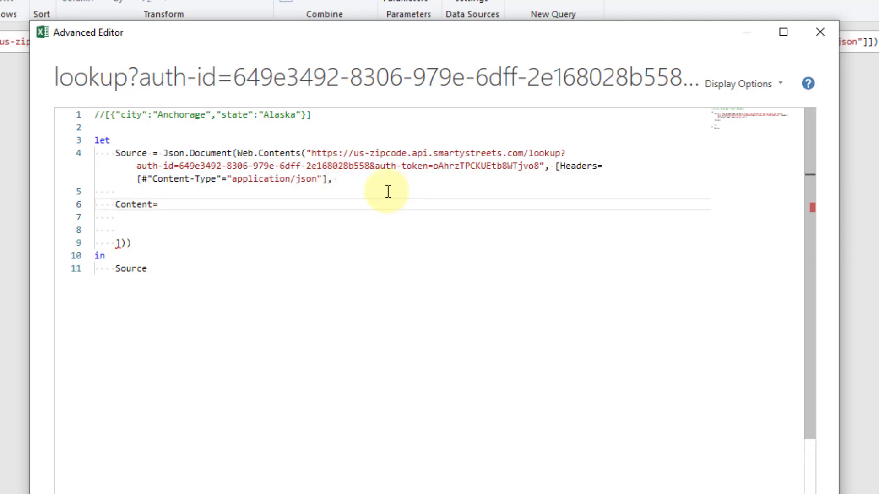
click(227, 204)
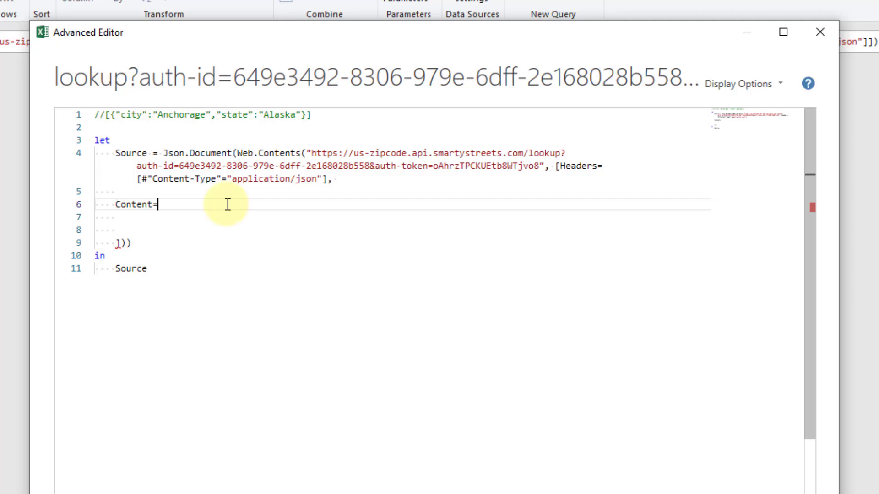
text([])
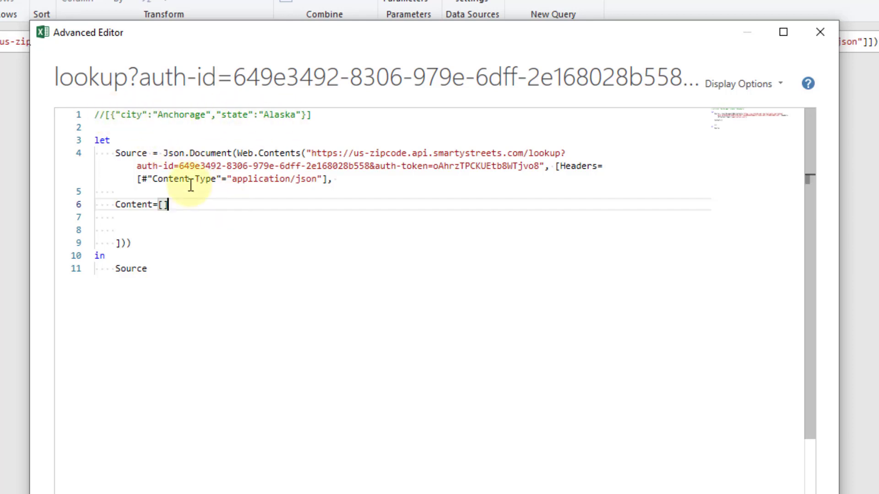
click(163, 204)
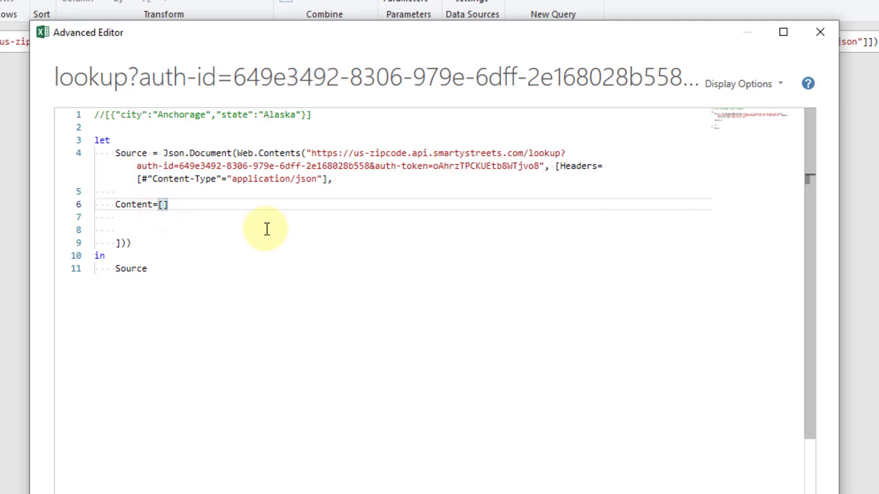
text(city="")
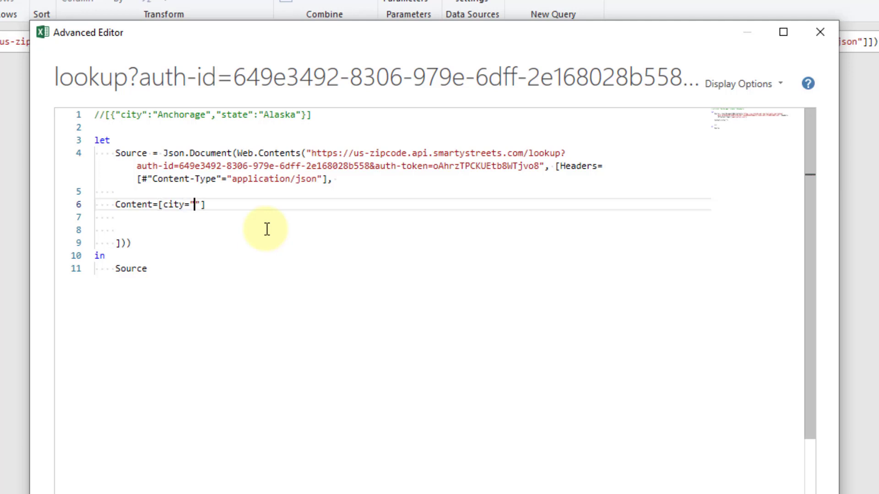
- Fill the record with city "Anchorage" and state "Alaska" copied from the comment
double_click(172, 115)
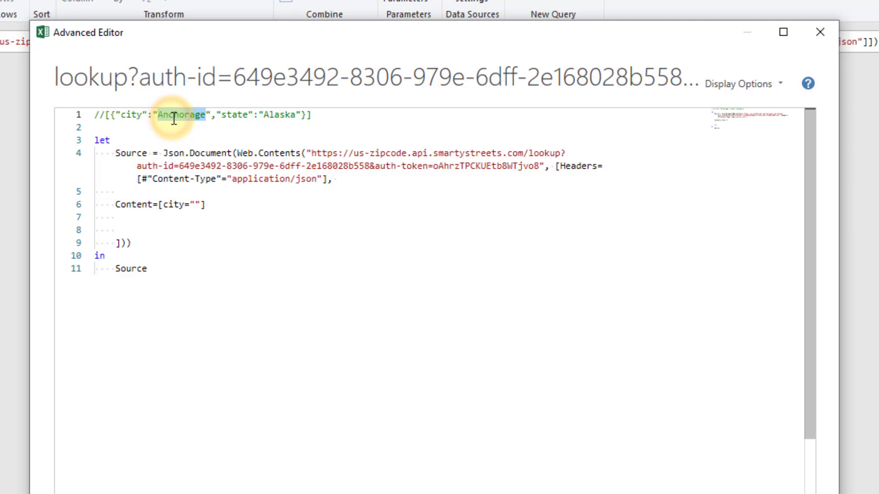
click(194, 204)
key(ctrl+v)
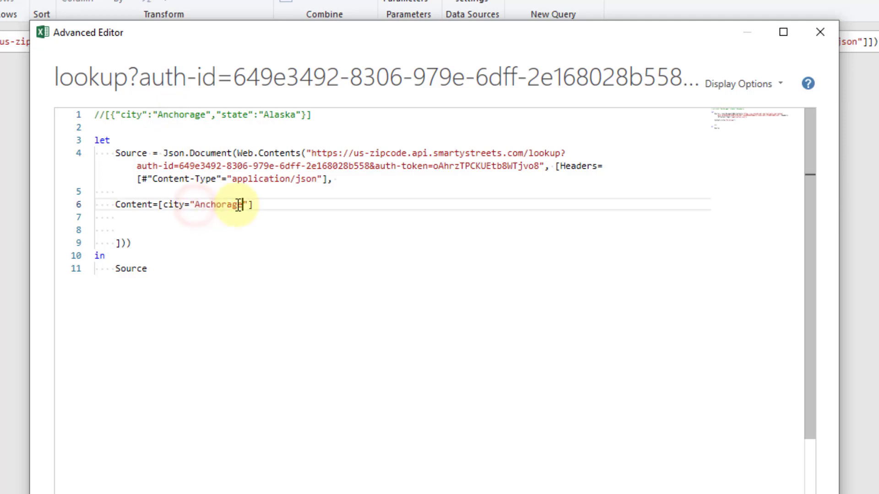
key(Right)
text(, )
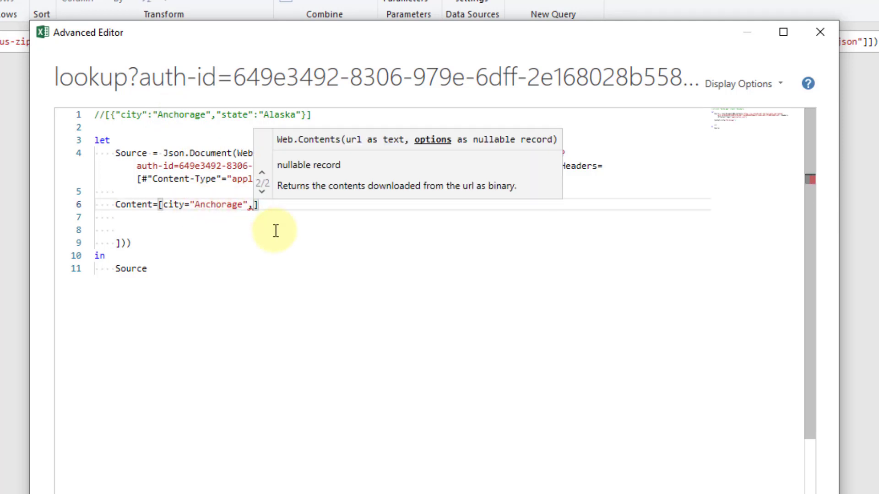
text(state)
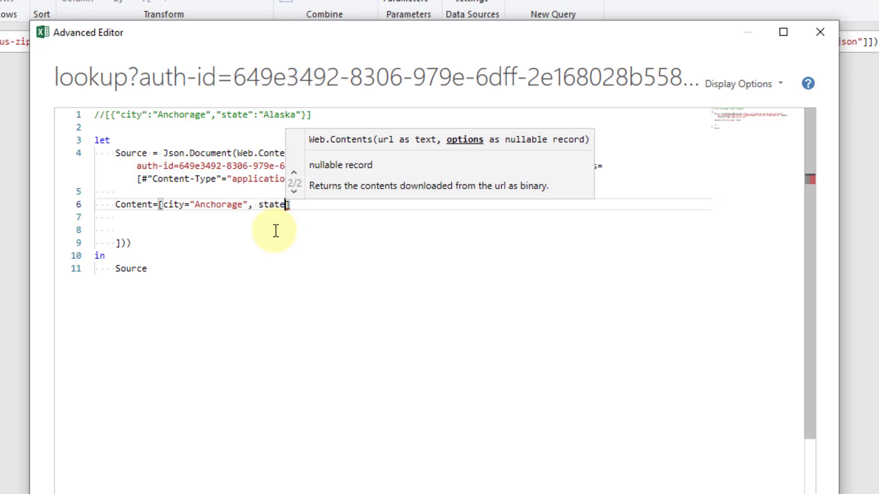
text(=)
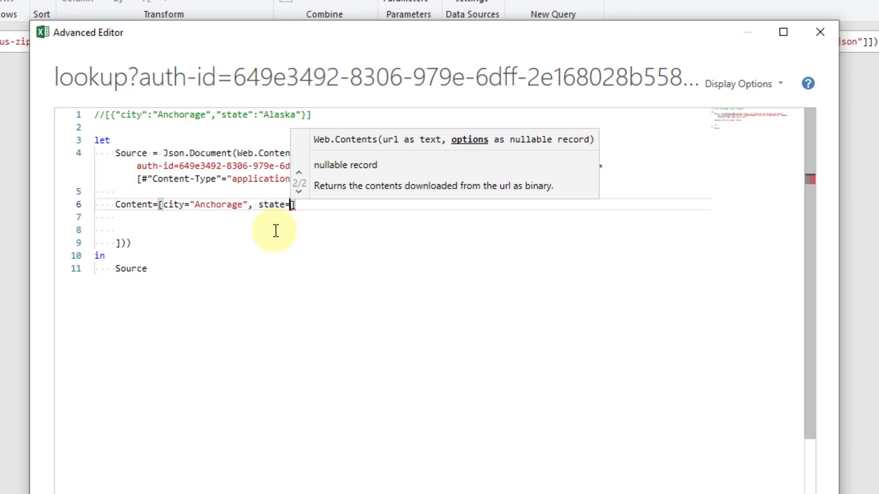
text(")
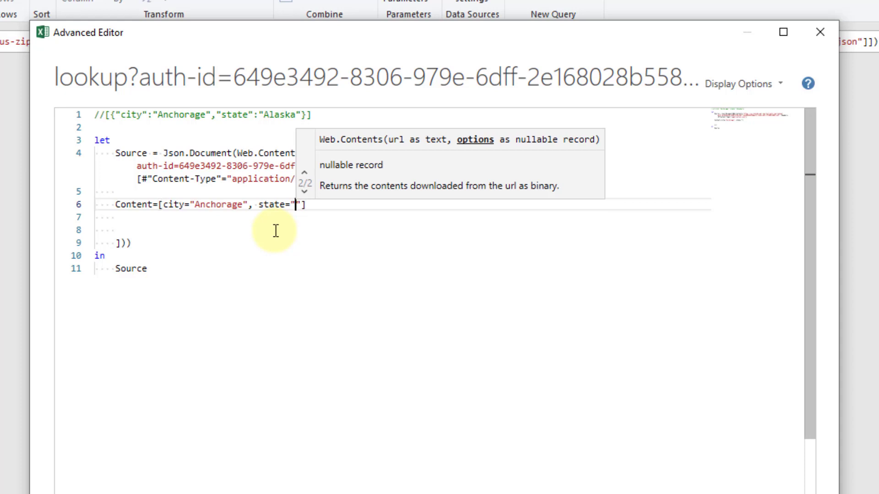
double_click(278, 114)
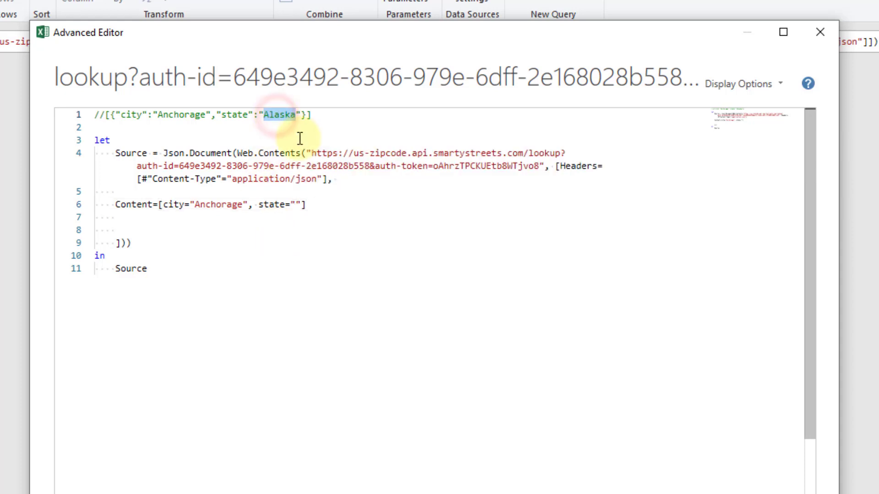
click(298, 204)
key(ctrl+v)
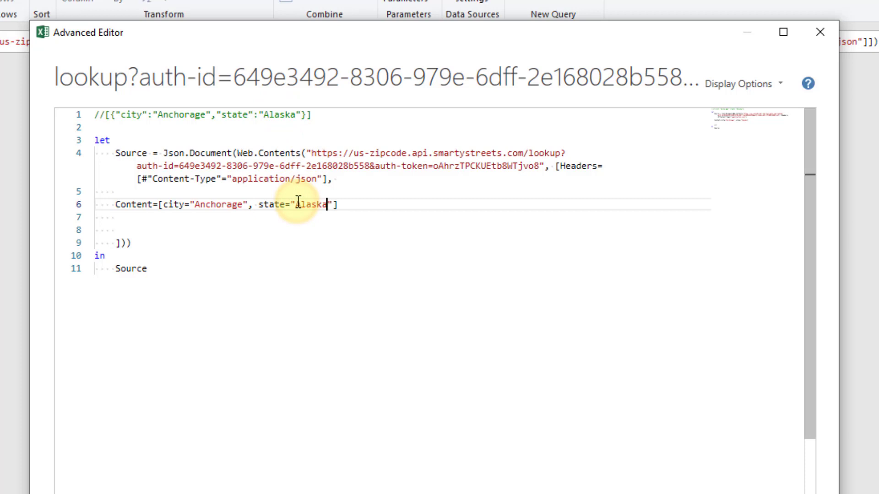
click(157, 204)
drag(185, 204, 346, 203)
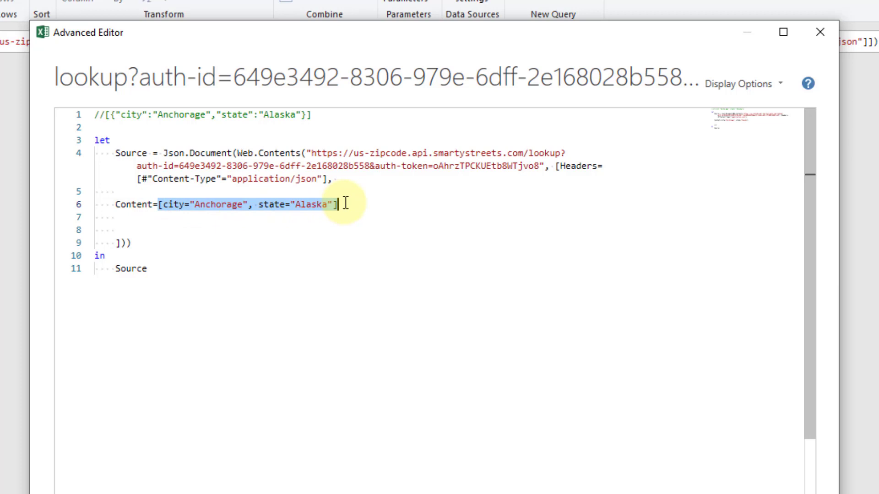
- Make Content a list: Content={[city="Anchorage", state="Alaska"]}
click(159, 204)
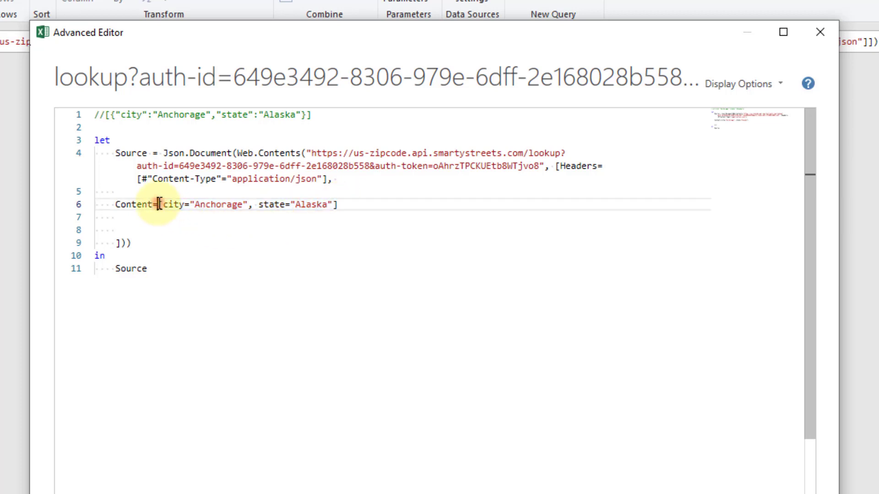
text({)
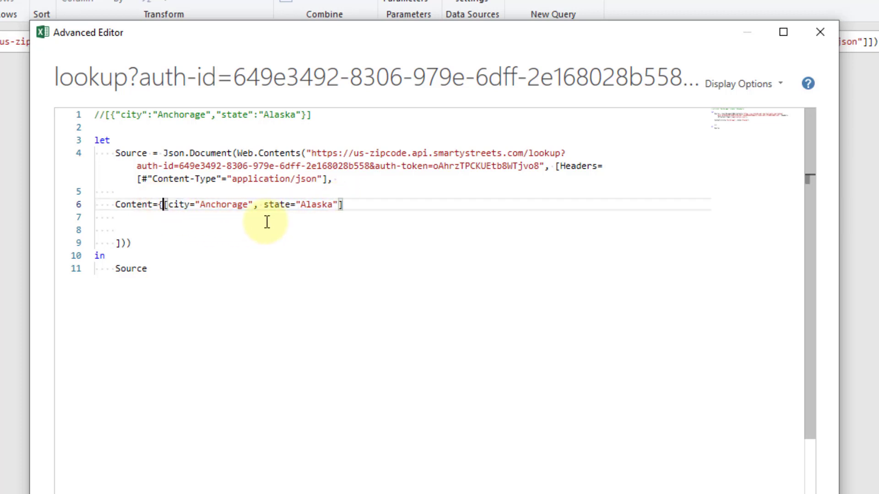
click(362, 203)
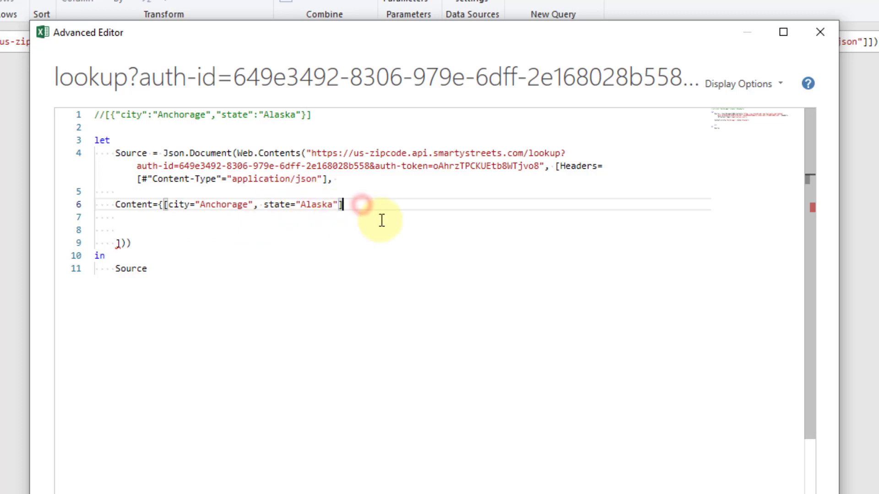
text(})
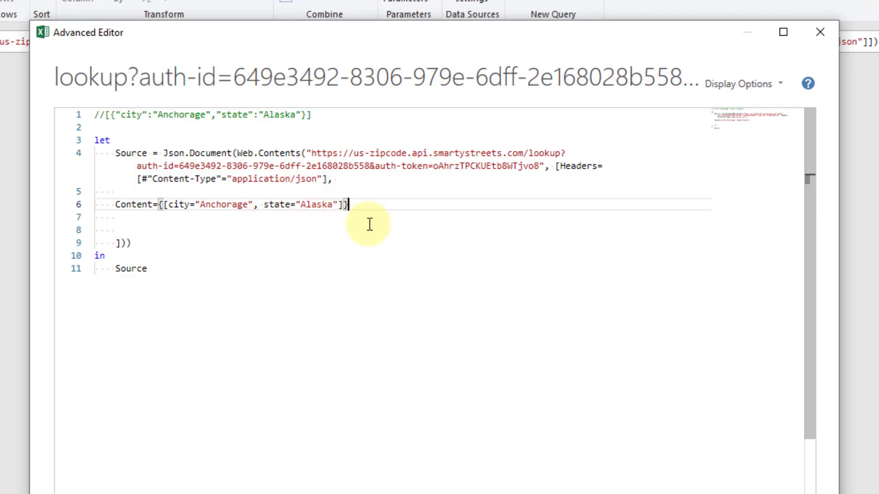
click(160, 204)
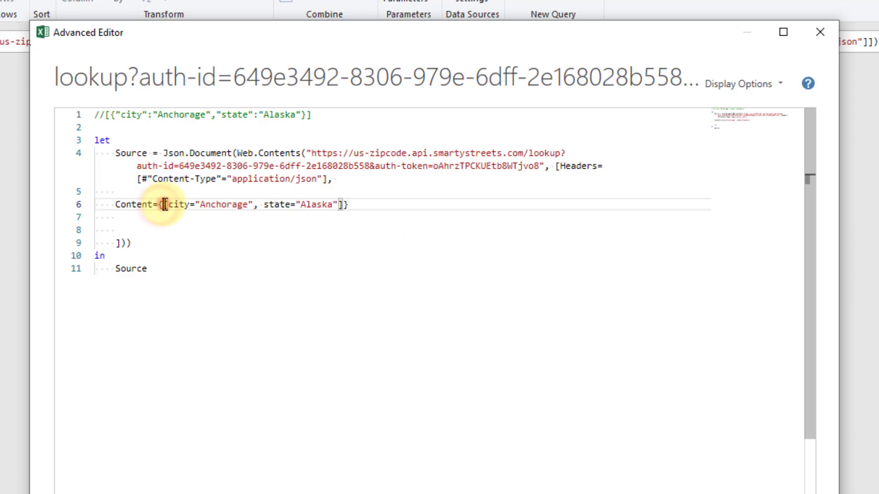
click(167, 206)
drag(241, 203, 344, 204)
click(353, 204)
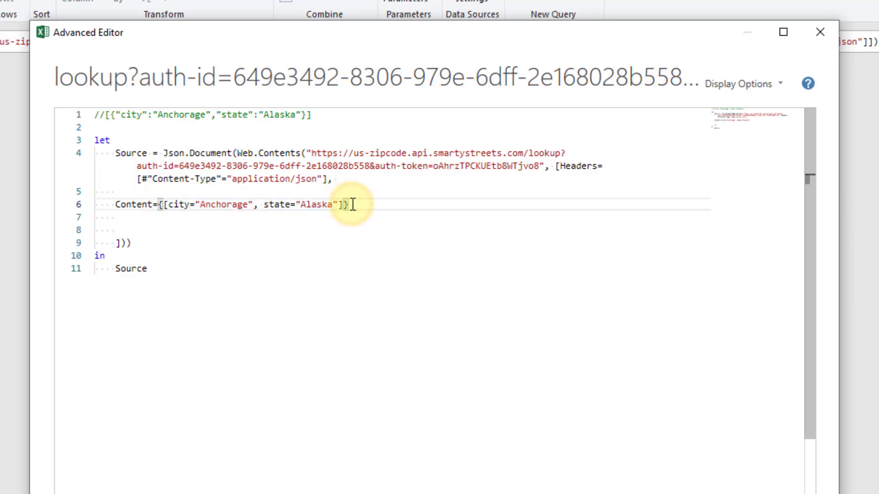
drag(352, 204, 159, 205)
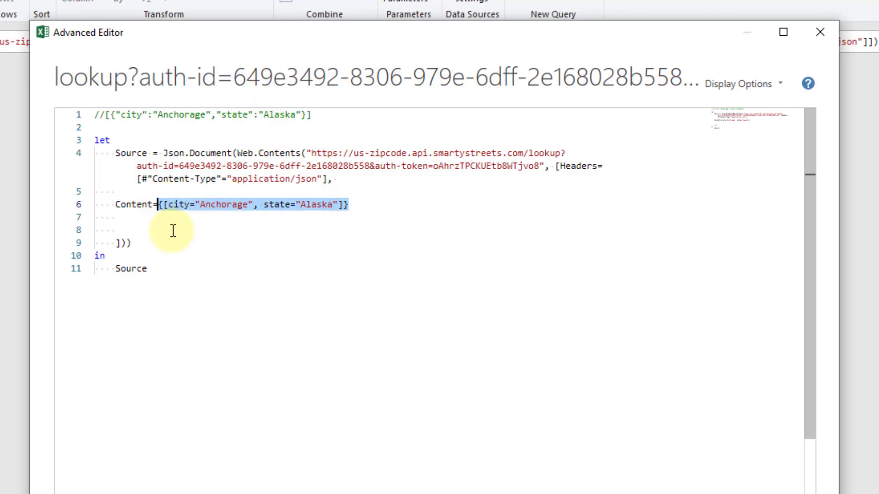
click(157, 203)
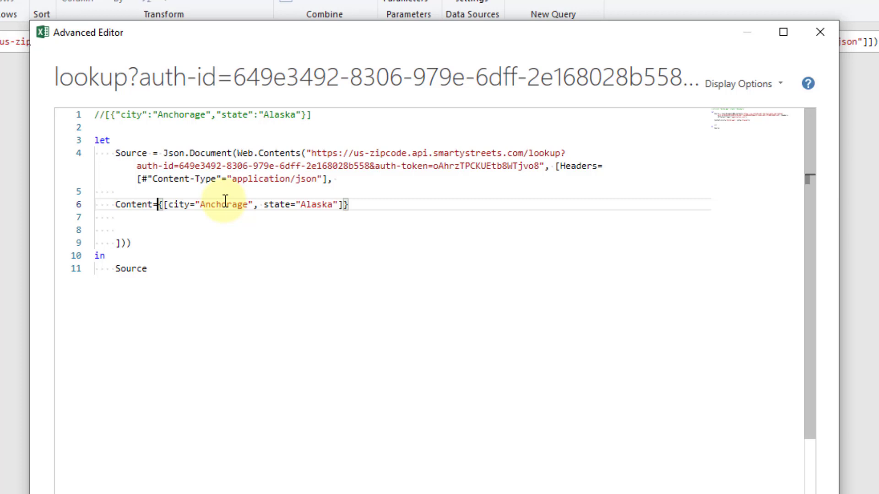
- Wrap the list in Json.FromValue( ) so Content is sent as JSON
text(json)
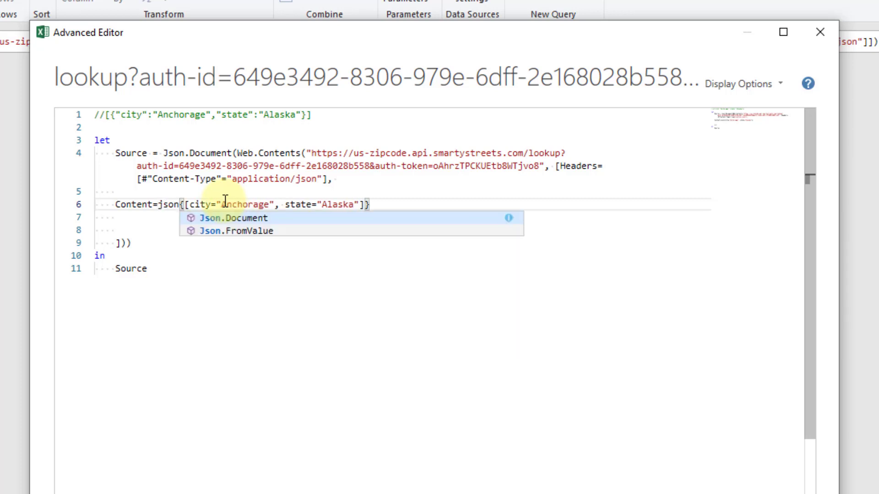
key(Down)
key(Tab)
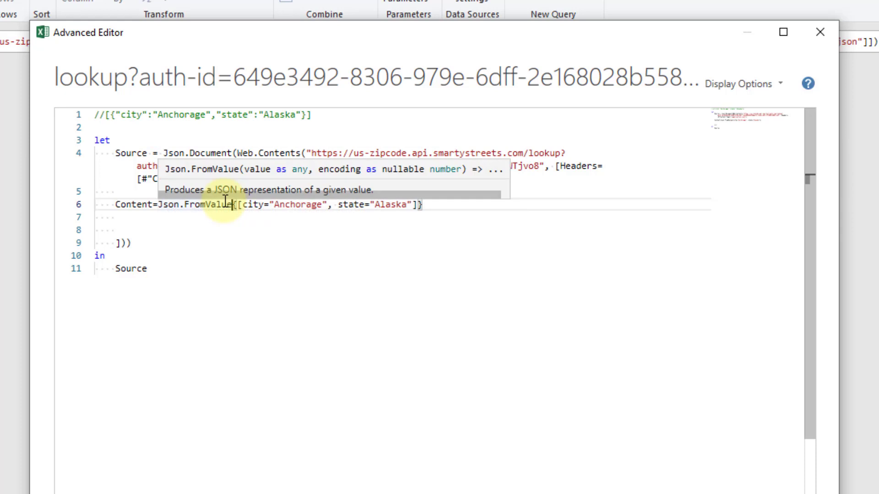
text(()
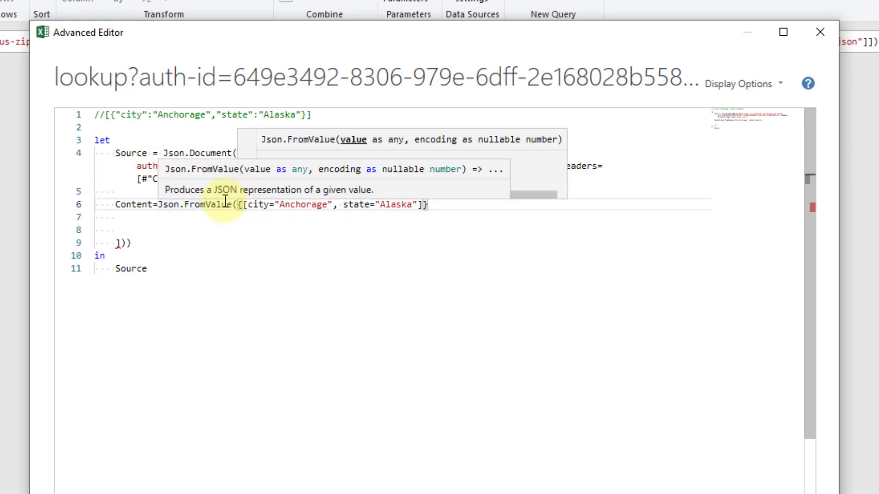
click(442, 204)
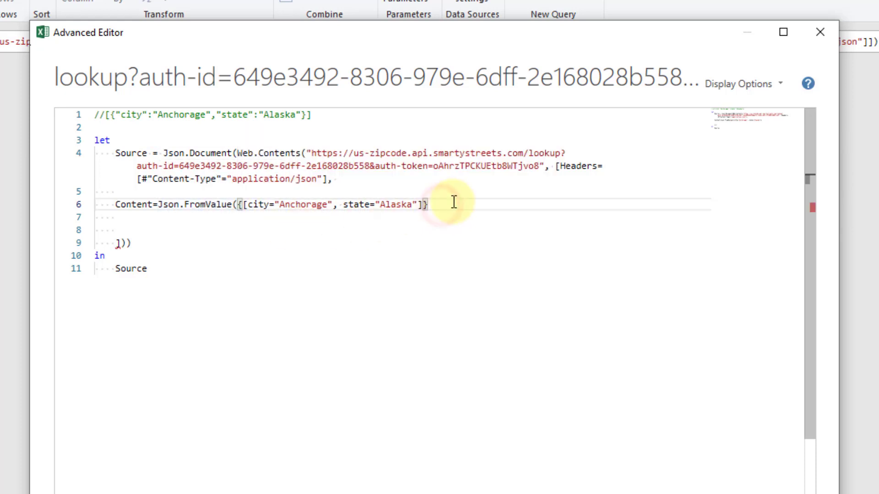
text())
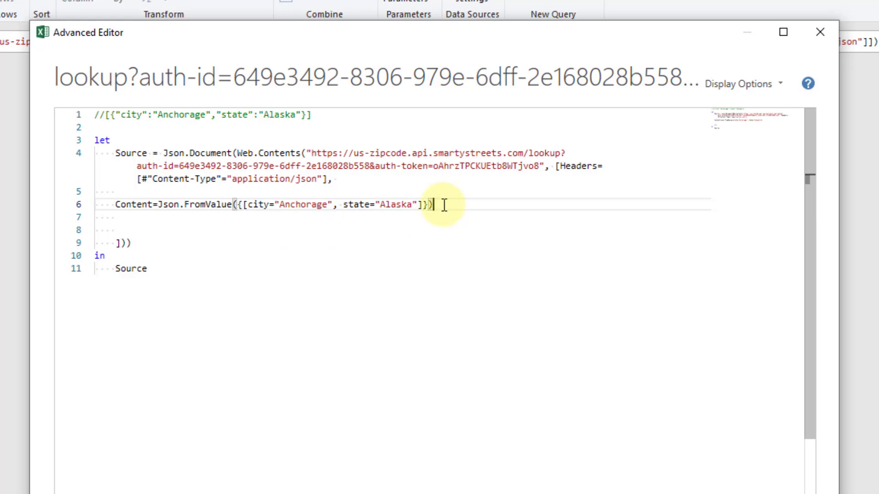
- Compare the Json.FromValue expression with the commented sample JSON, then save the query code with Done
drag(160, 206, 438, 207)
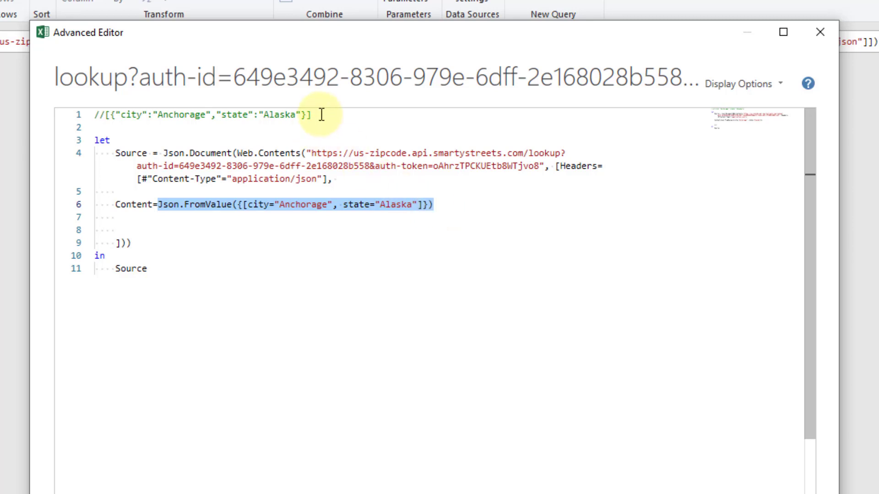
drag(321, 115, 106, 116)
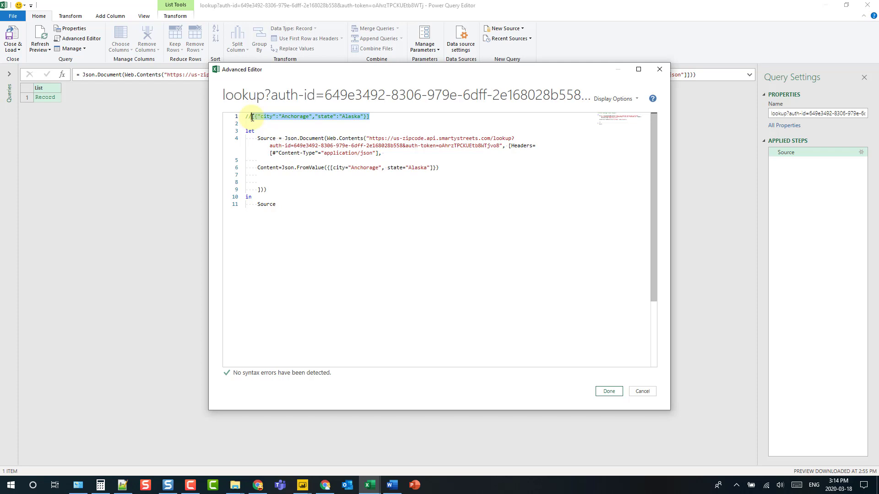
click(283, 168)
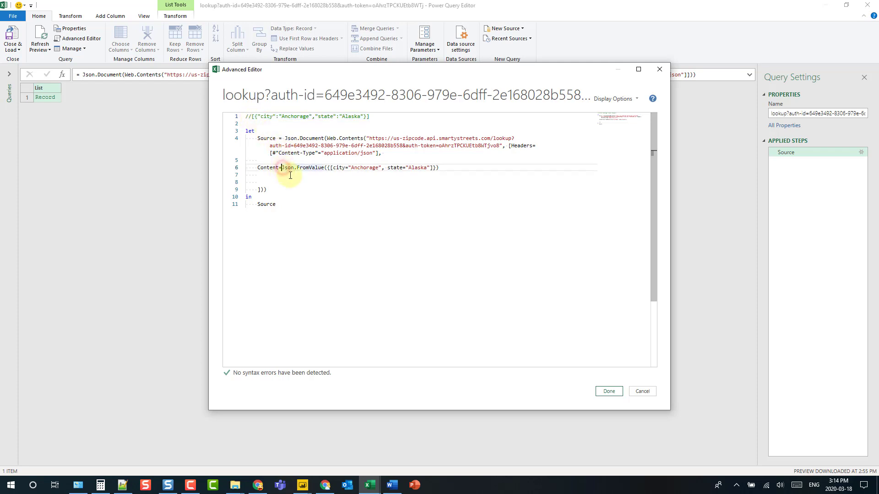
click(608, 390)
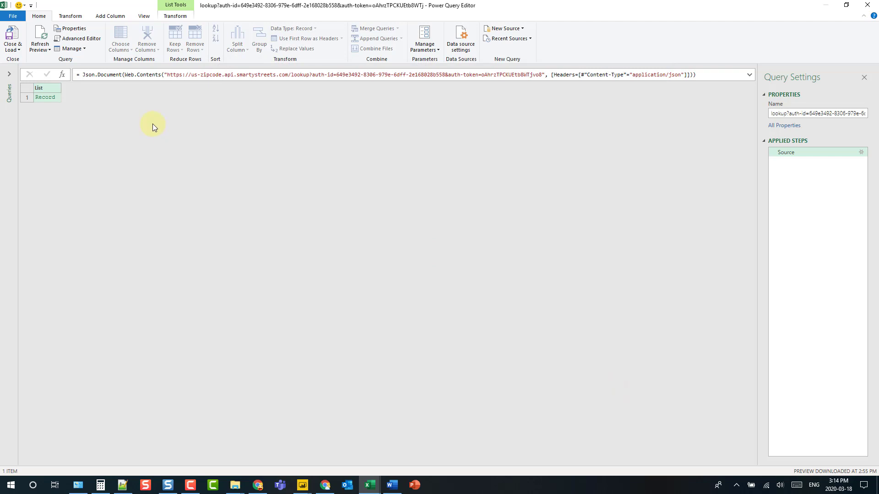
- Drill into the Record and convert it Into Table, then insert a To Table step after Source
click(45, 98)
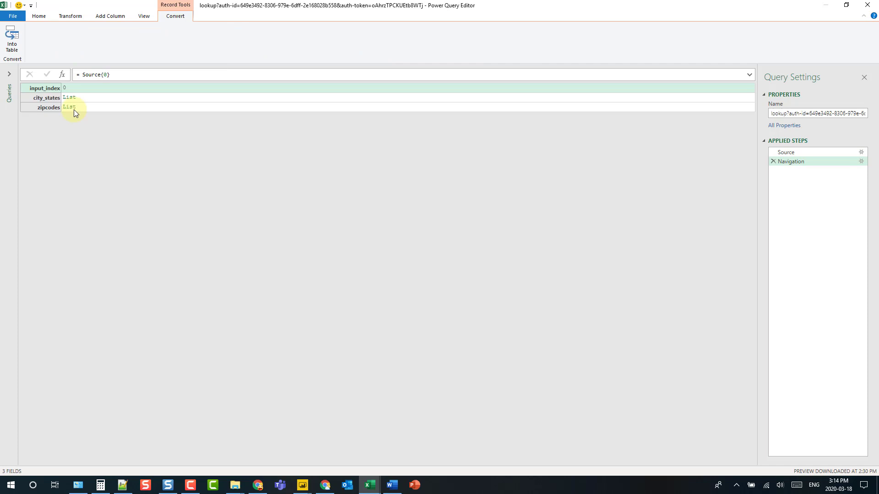
click(17, 46)
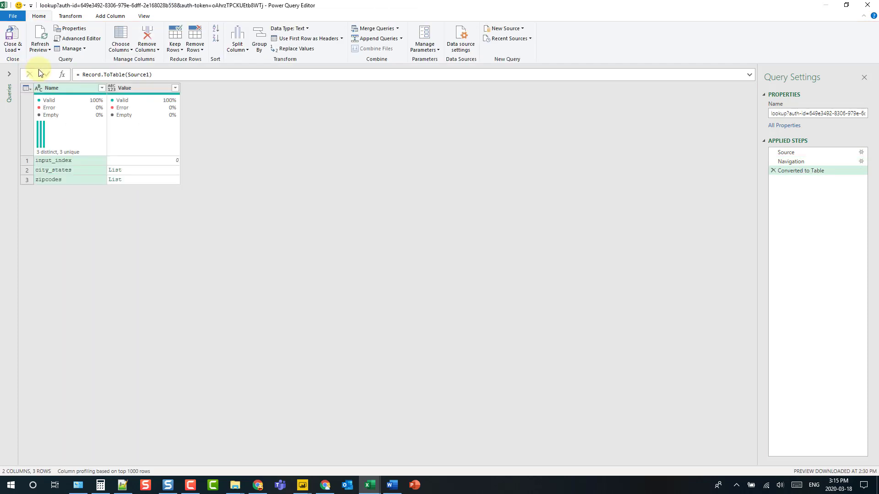
click(816, 152)
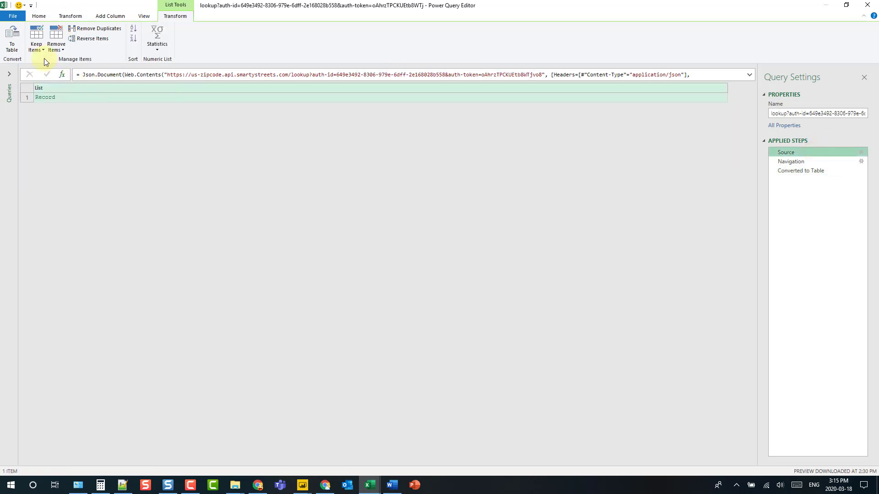
click(14, 43)
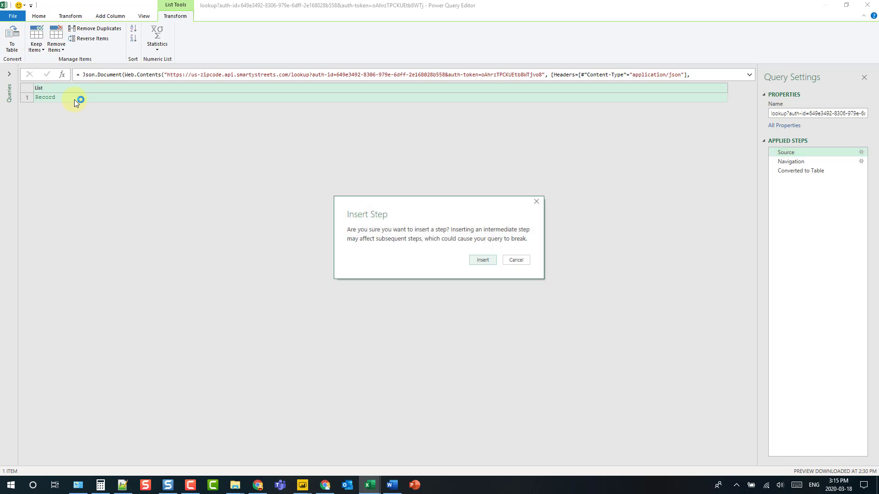
click(479, 261)
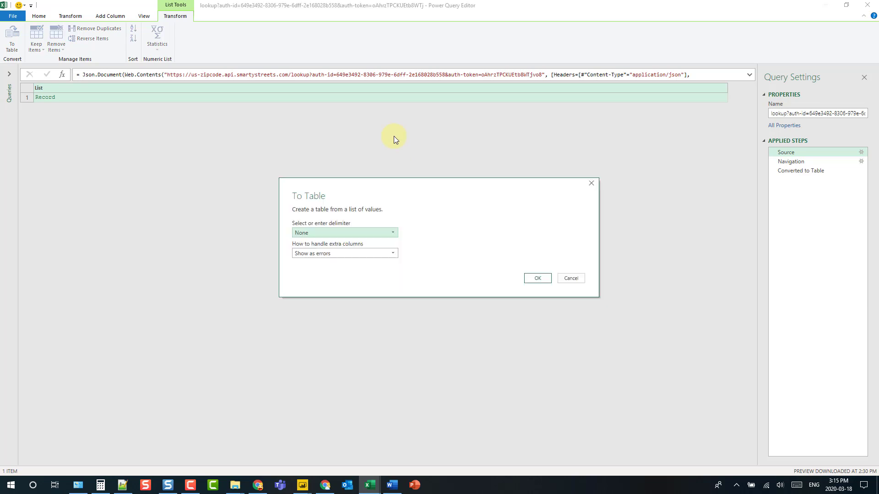
- Accept the default To Table settings, then delete Source1 and all later steps
click(533, 278)
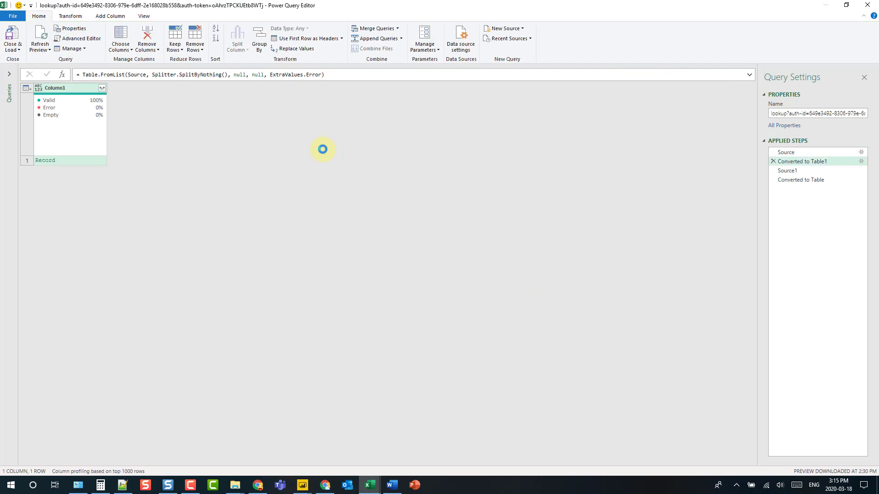
click(788, 170)
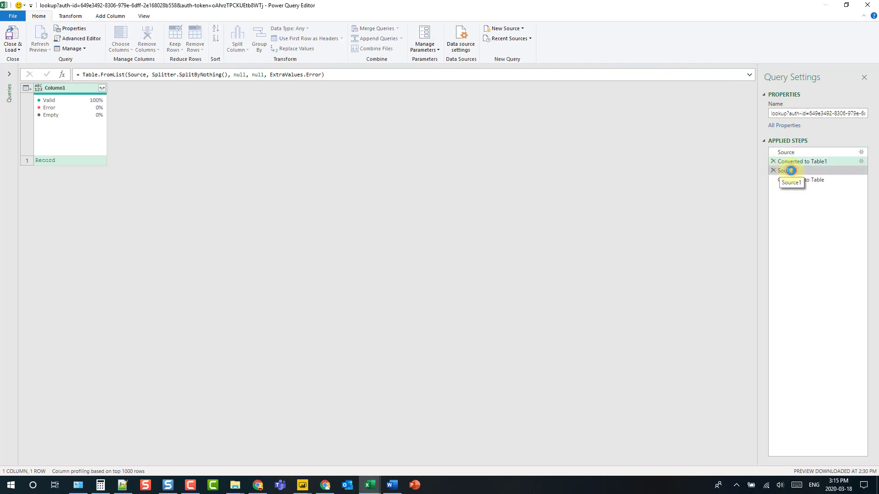
right_click(793, 172)
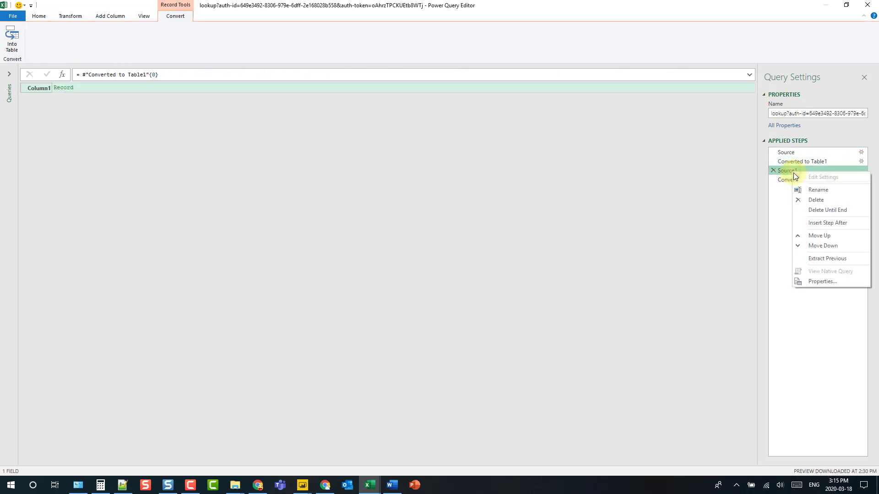
click(814, 210)
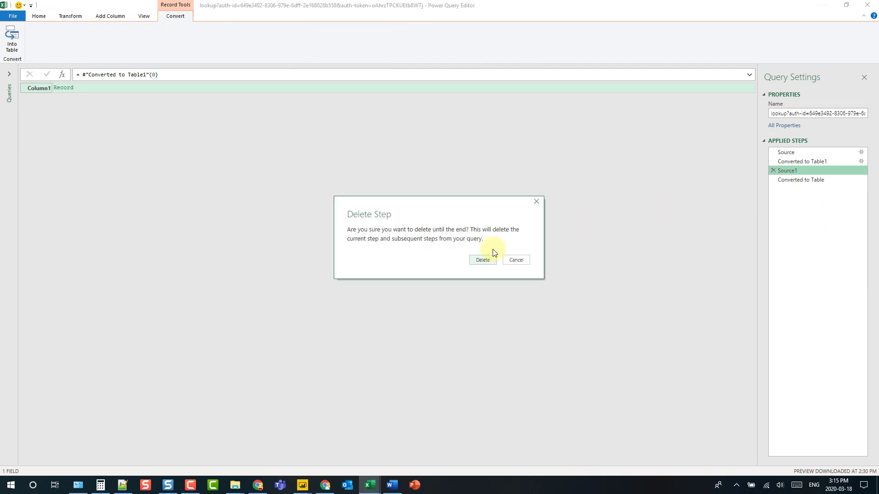
click(482, 260)
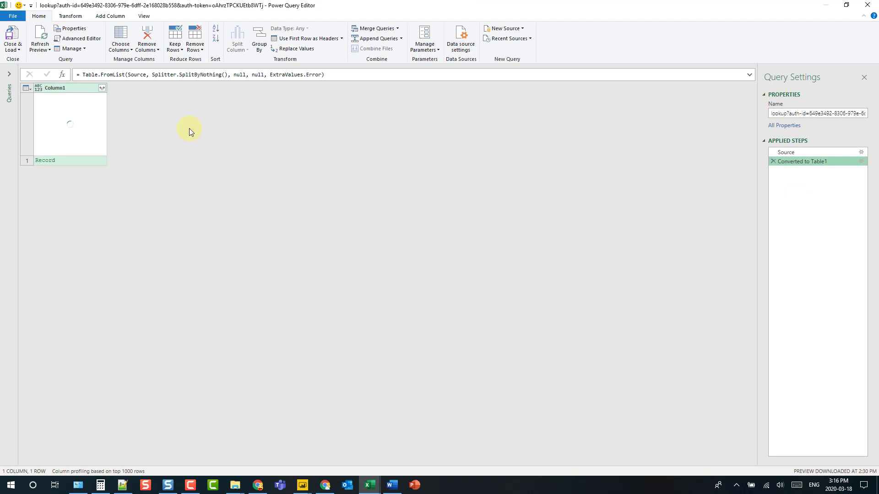
- Expand Column1 without prefix into input_index, city_states and zipcodes columns
click(102, 89)
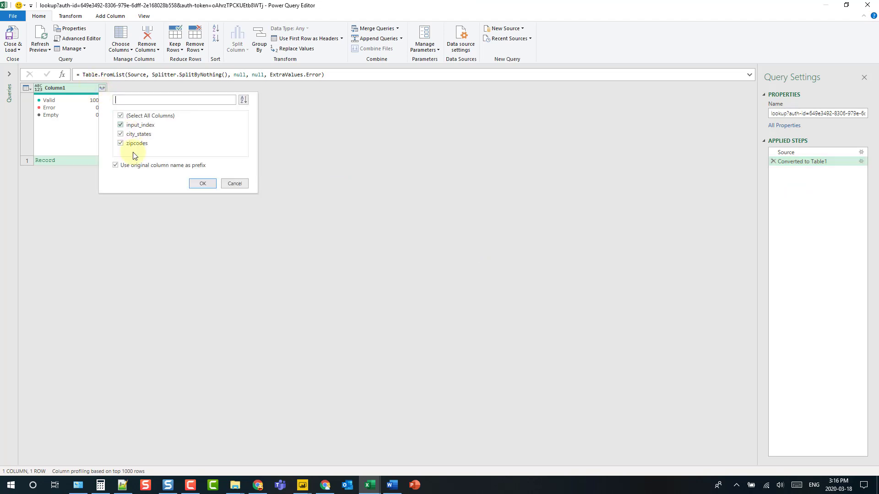
click(115, 165)
click(199, 184)
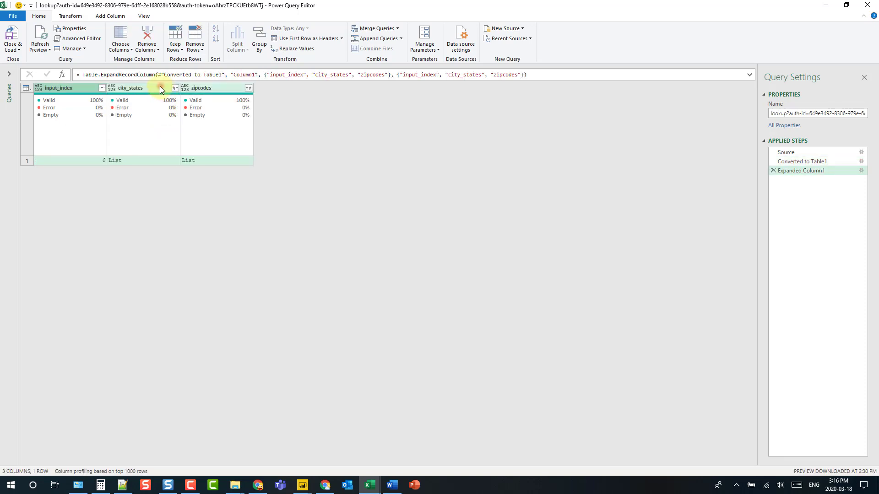
- Expand city_states to new rows, then into city, state and mailable_city columns
click(160, 86)
click(174, 88)
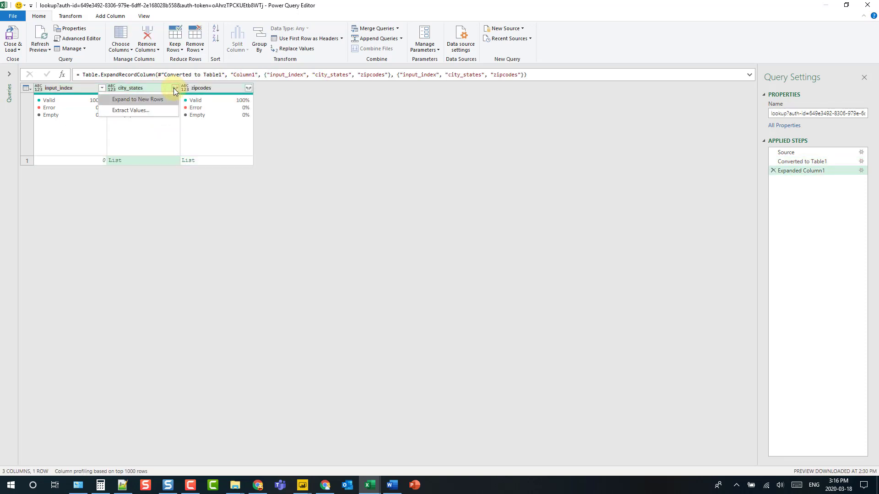
click(163, 100)
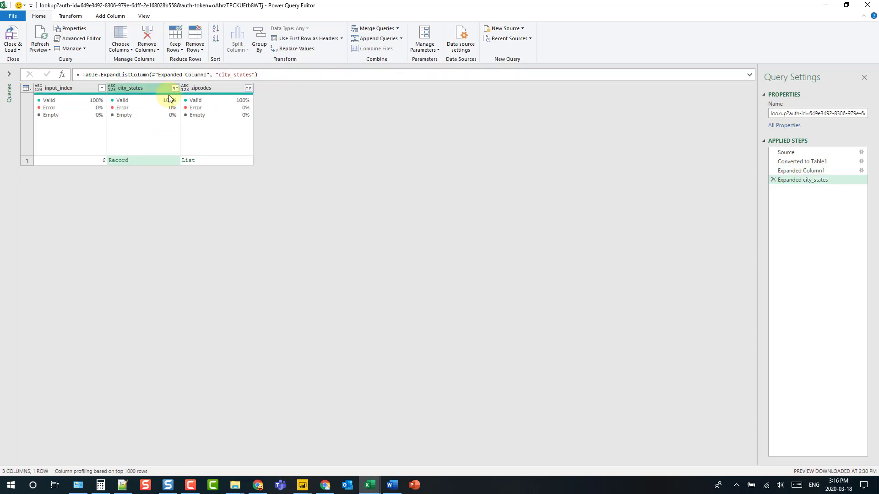
click(175, 88)
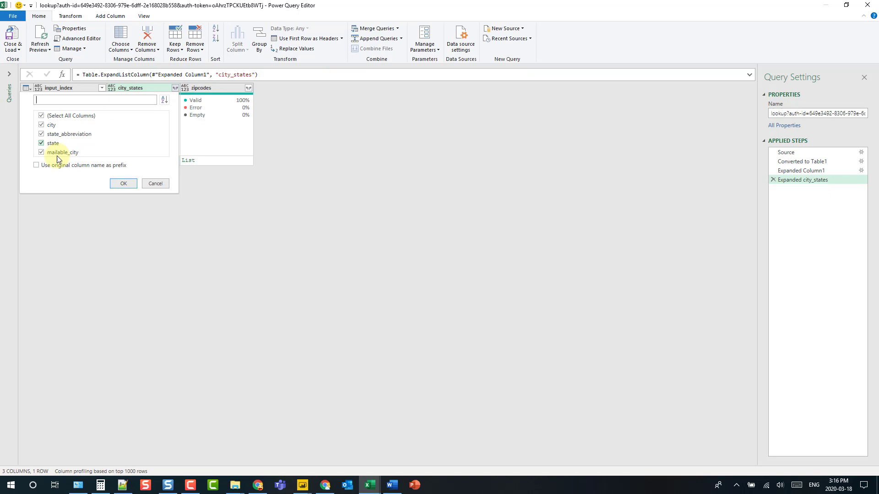
click(123, 183)
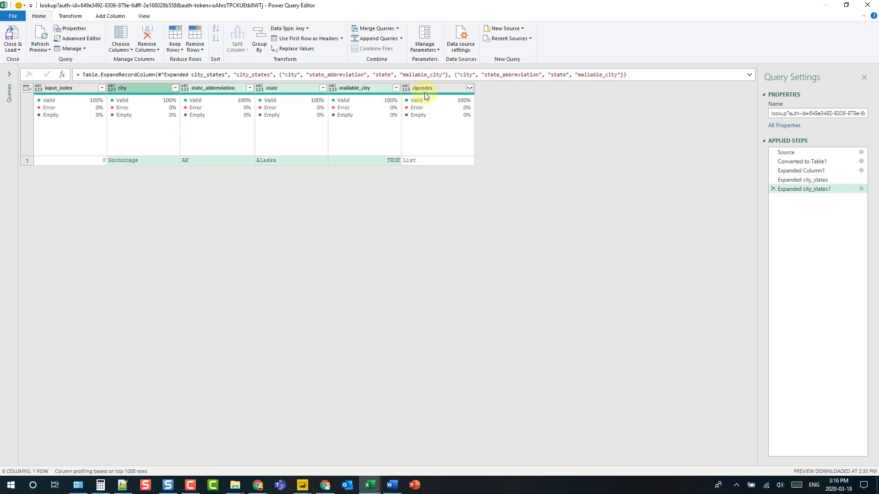
- Expand zipcodes to new rows, then into zipcode, county and coordinate fields
click(453, 88)
click(469, 88)
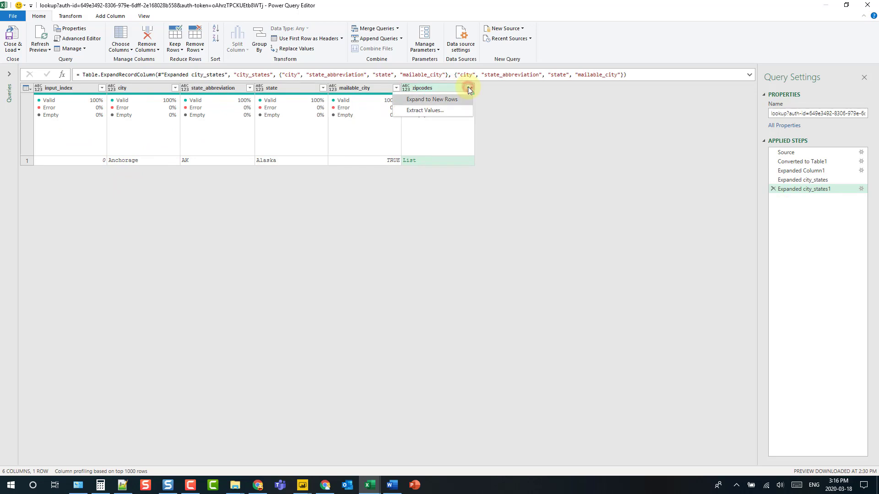
click(450, 101)
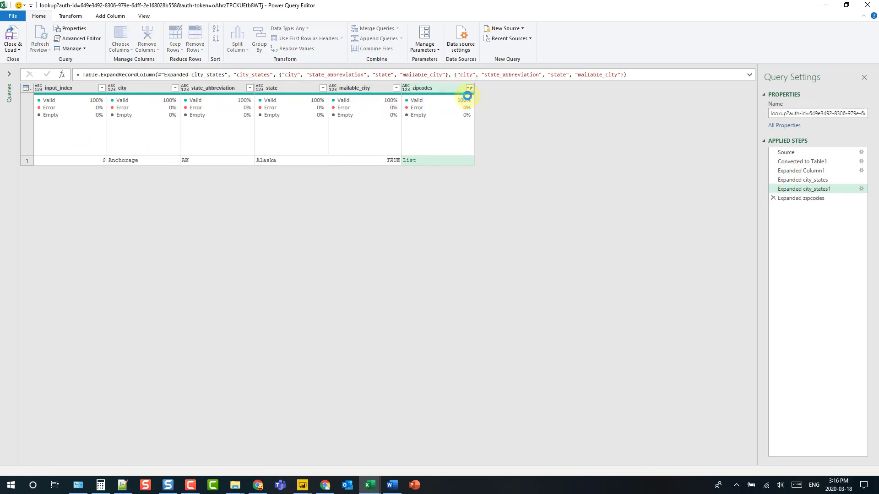
click(469, 88)
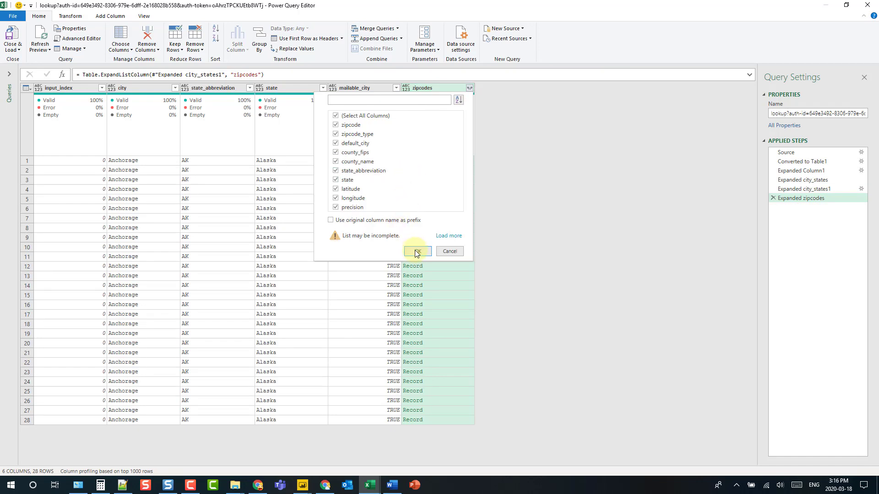
click(416, 251)
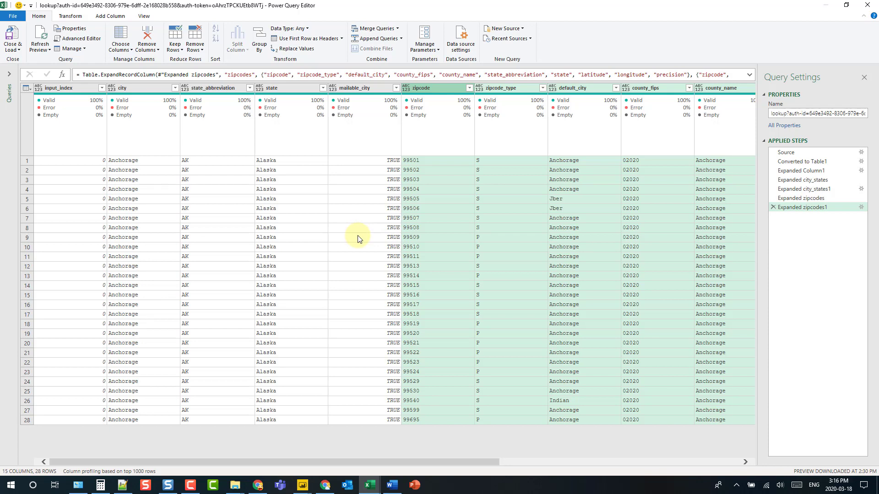
- Select the zipcode column and open the query in the Advanced Editor
click(448, 89)
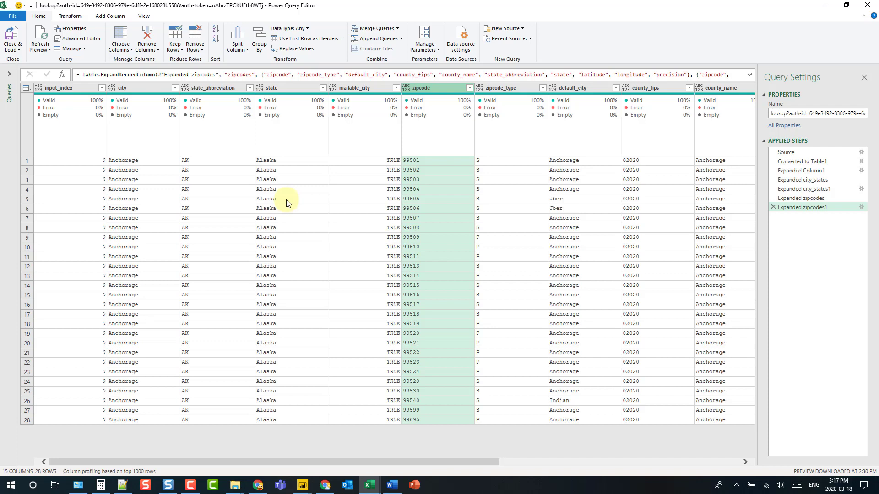
click(84, 40)
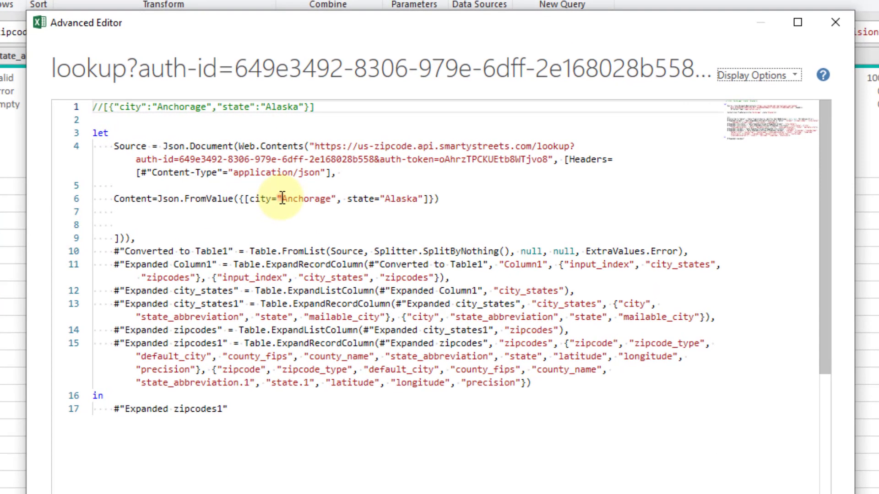
- Replace Anchorage and Alaska with New York in the request body and apply the query
drag(282, 199, 333, 199)
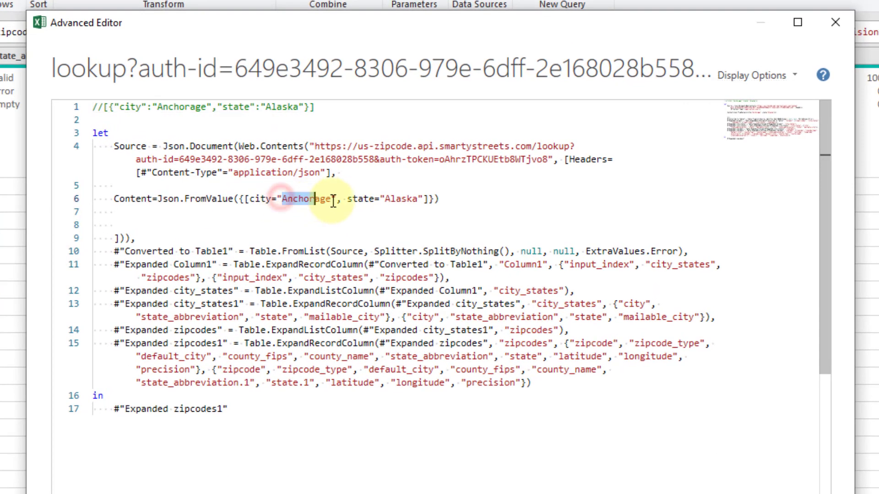
text(New York)
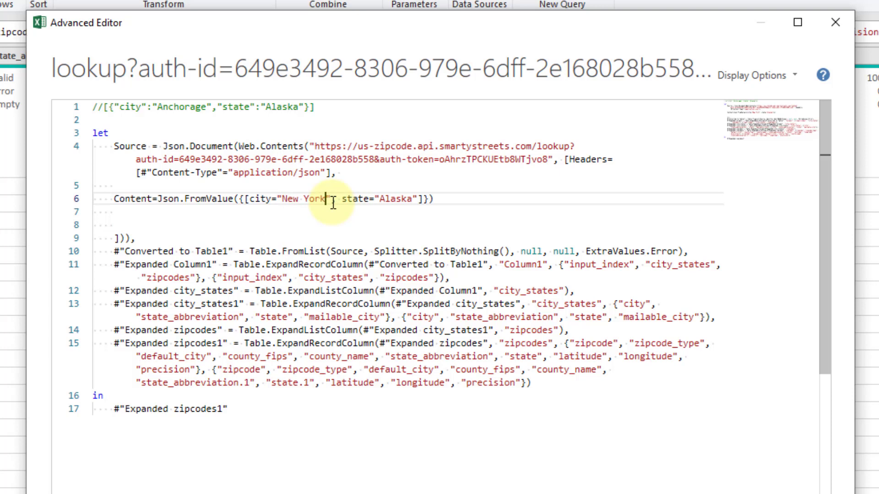
key(ctrl+shift+Left)
key(ctrl+shift+Left)
key(ctrl+c)
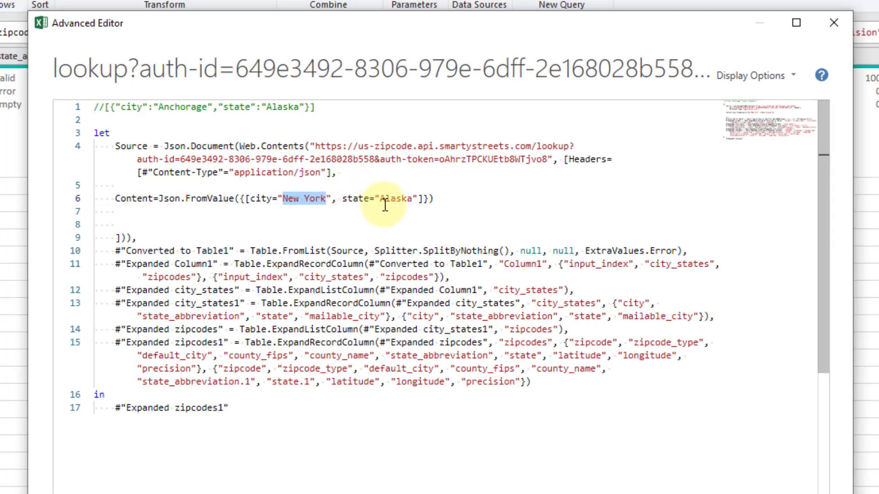
double_click(396, 200)
key(ctrl+v)
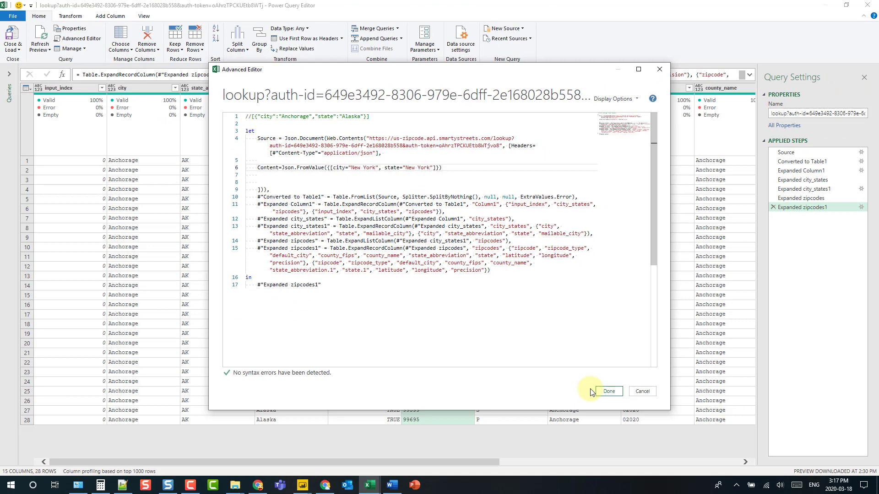
click(603, 391)
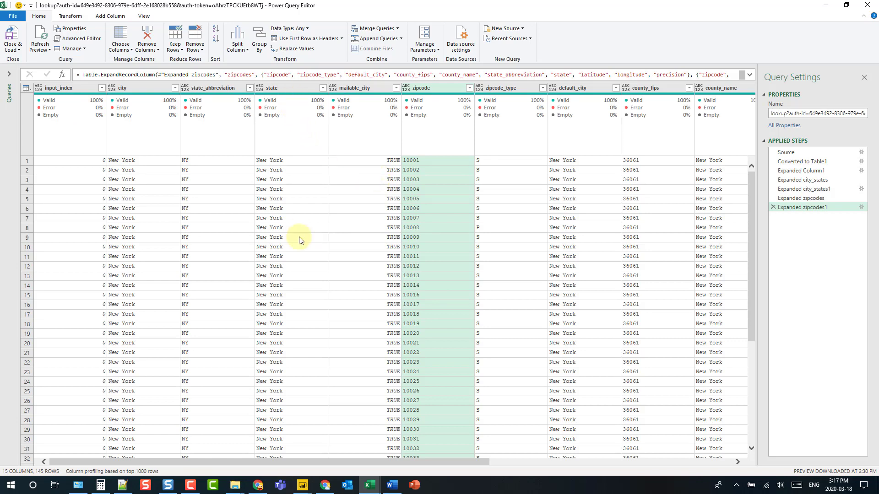
- Review the 145 New York ZIP rows, then reopen the Advanced Editor from the zipcode column
click(450, 89)
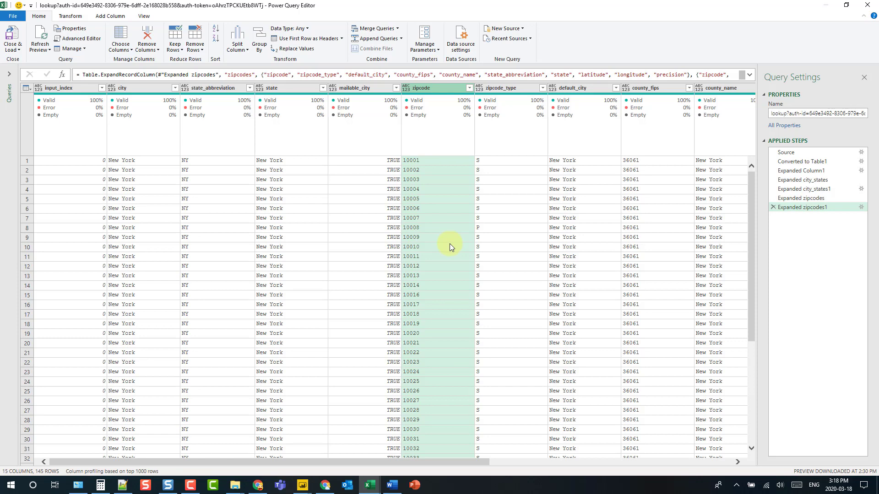
click(78, 38)
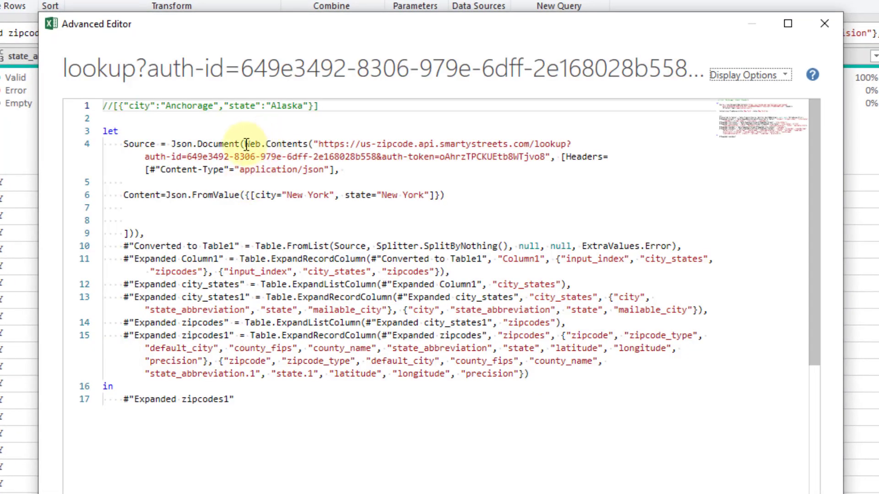
click(245, 143)
shift+click(313, 144)
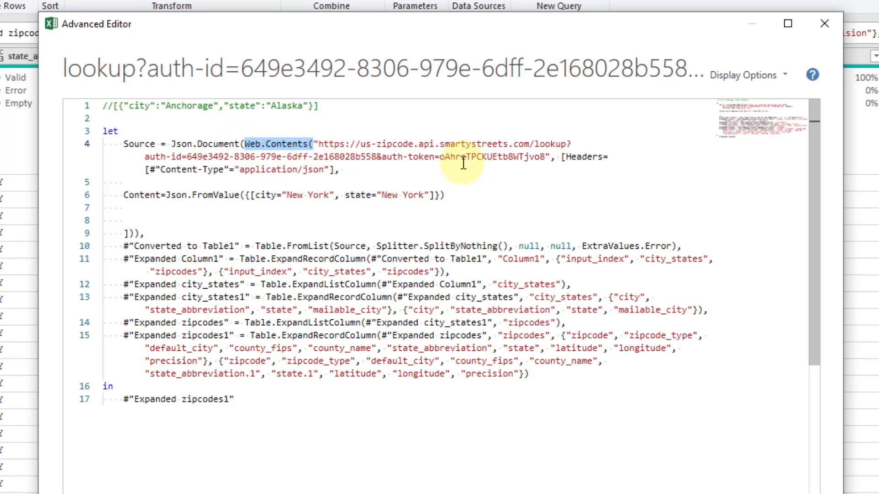
click(559, 157)
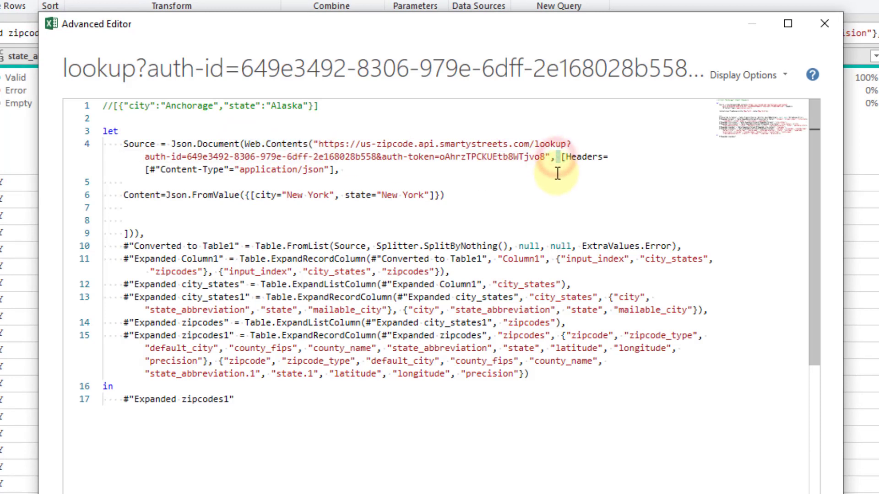
double_click(147, 195)
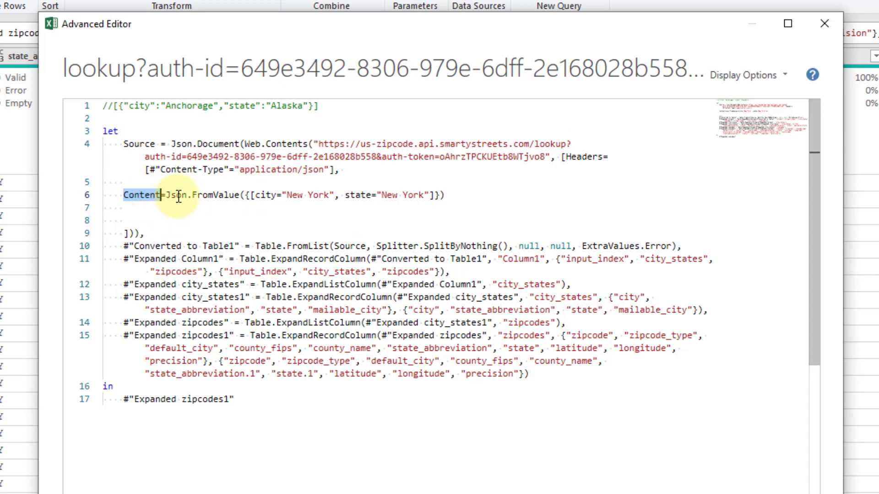
drag(166, 196, 240, 198)
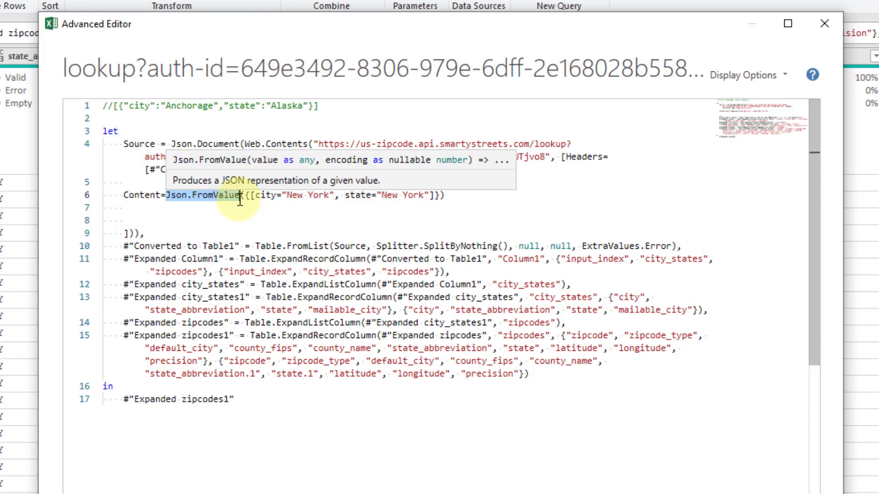
drag(244, 197, 441, 194)
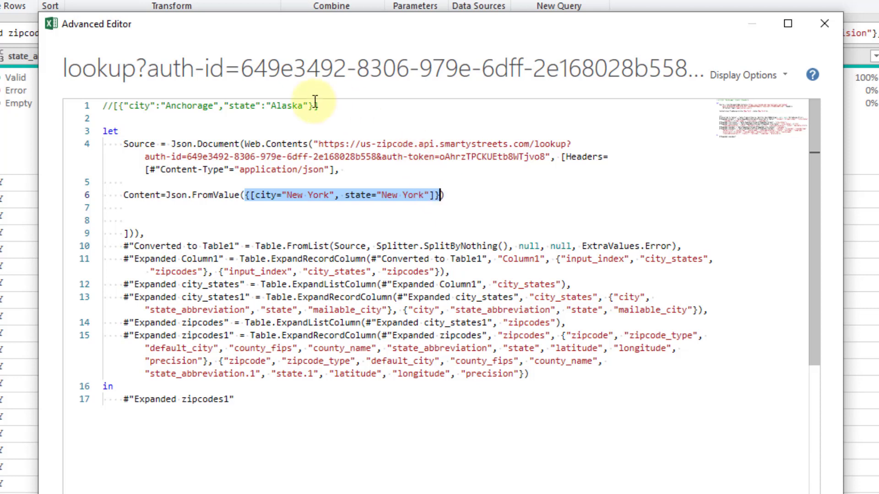